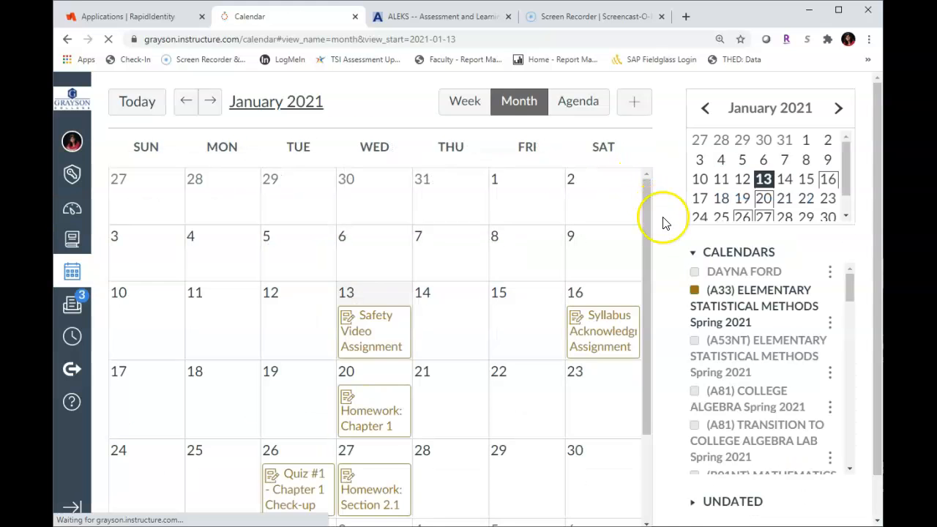
Turn on the Math-Exams Sp21 calendar in the list of displayed calendars.
{"action": "scroll", "coordinate": [763, 367], "scroll_direction": "down", "scroll_amount": 3}
{"action": "scroll", "coordinate": [763, 366], "scroll_direction": "down", "scroll_amount": 5}
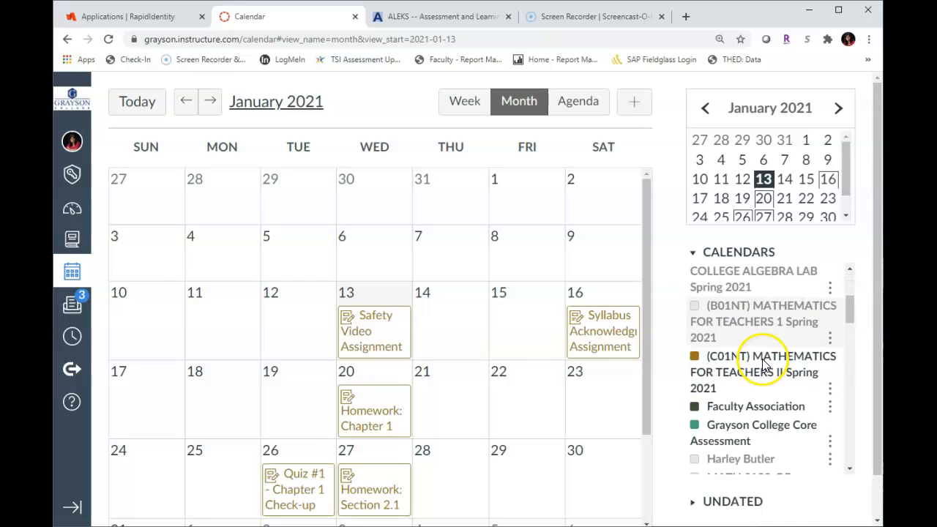
{"action": "scroll", "coordinate": [768, 369], "scroll_direction": "down", "scroll_amount": 5}
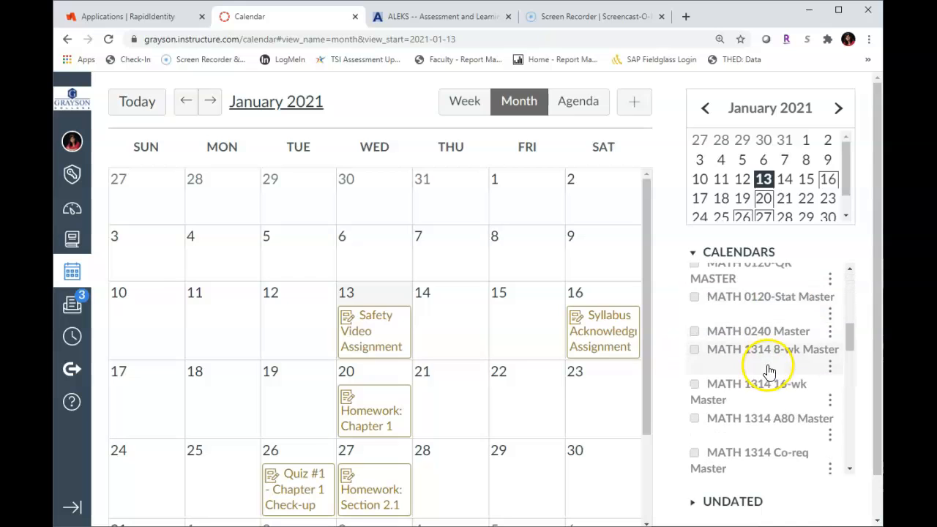
{"action": "scroll", "coordinate": [769, 370], "scroll_direction": "down", "scroll_amount": 2}
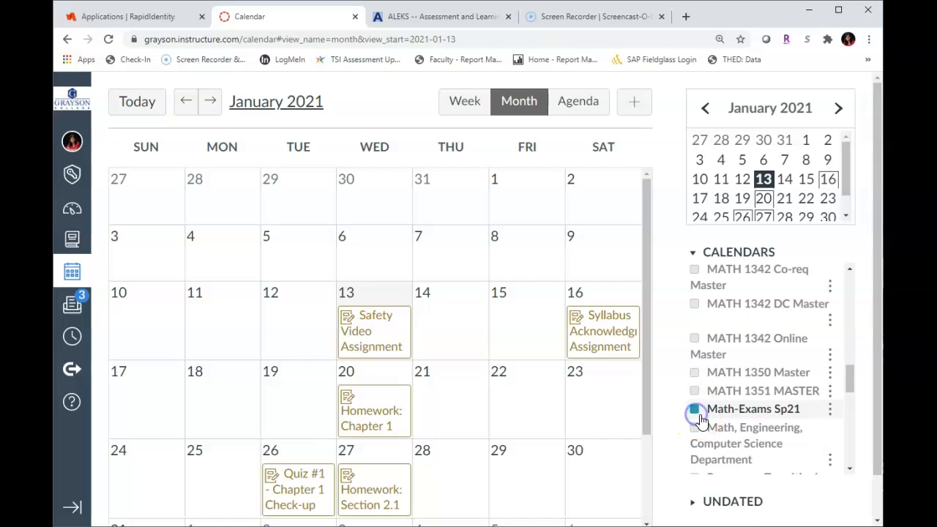
{"action": "left_click", "coordinate": [695, 410]}
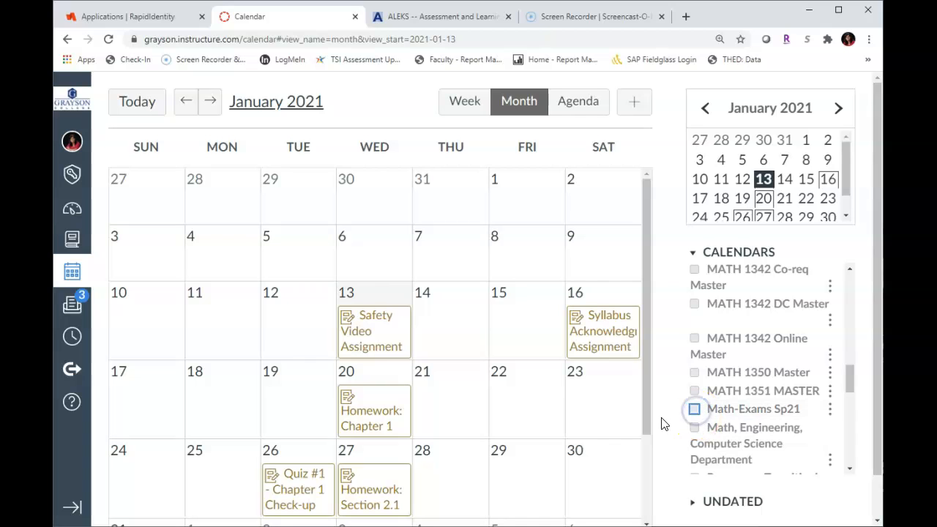
{"action": "left_click", "coordinate": [695, 413]}
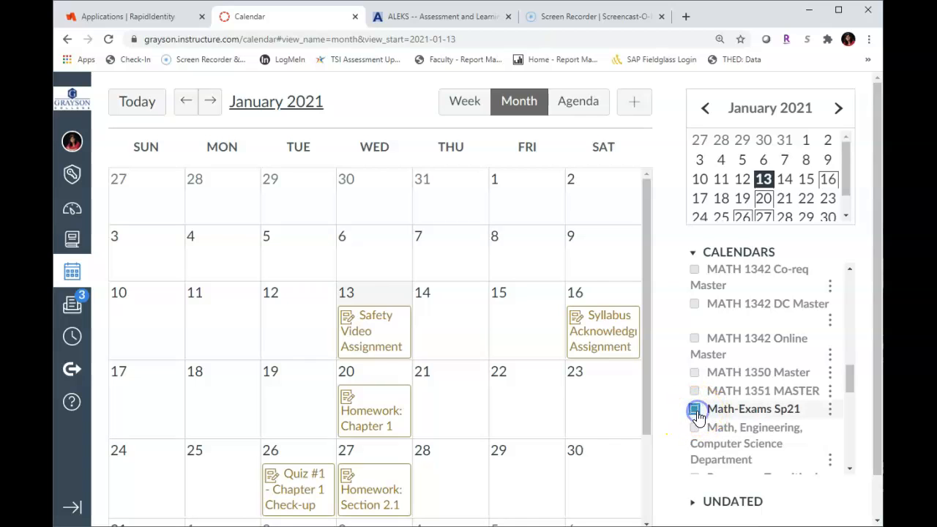
{"action": "left_click", "coordinate": [679, 426]}
{"action": "left_click", "coordinate": [677, 422]}
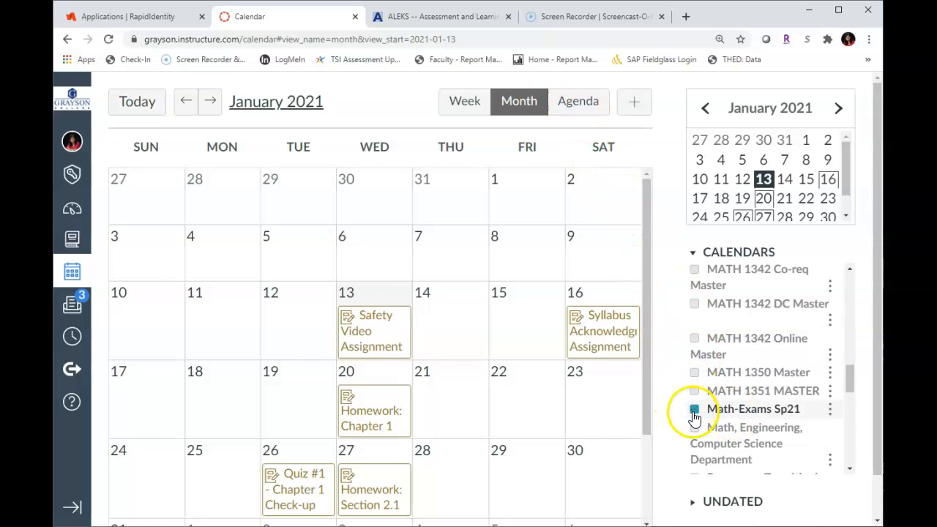
Start a new appointment group named "Exam 1 - MATH 1350" with the location "Canvas Conferences".
{"action": "left_click", "coordinate": [632, 109]}
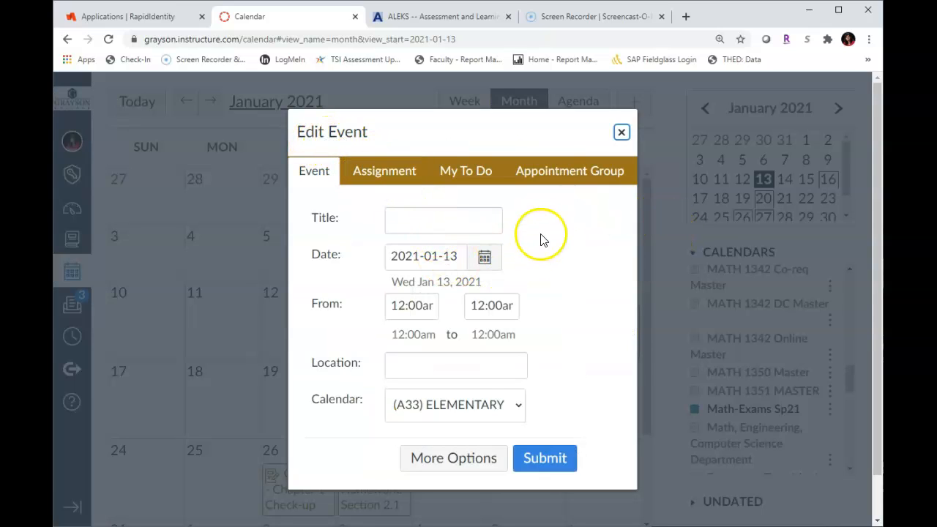
{"action": "left_click", "coordinate": [557, 176]}
{"action": "left_click", "coordinate": [388, 246]}
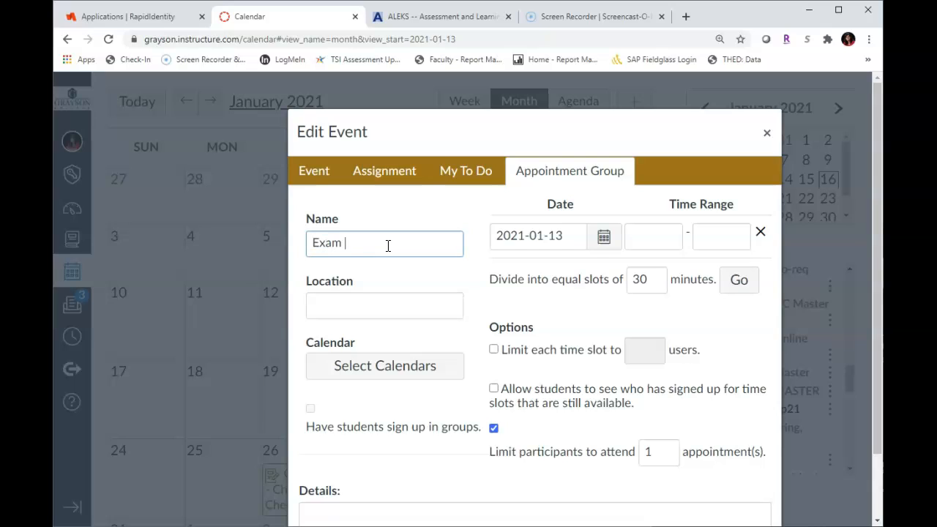
{"action": "type", "text": "Exam 1 - MATH 1350"}
{"action": "left_click", "coordinate": [362, 310]}
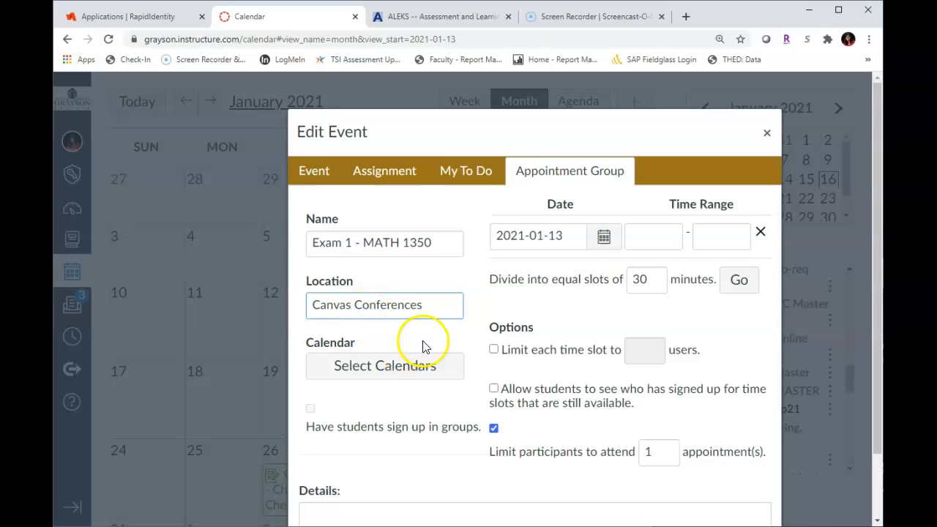
Assign the appointment group to only the MATH1350 section of the Math-Exams Sp21 calendar.
{"action": "left_click", "coordinate": [385, 370]}
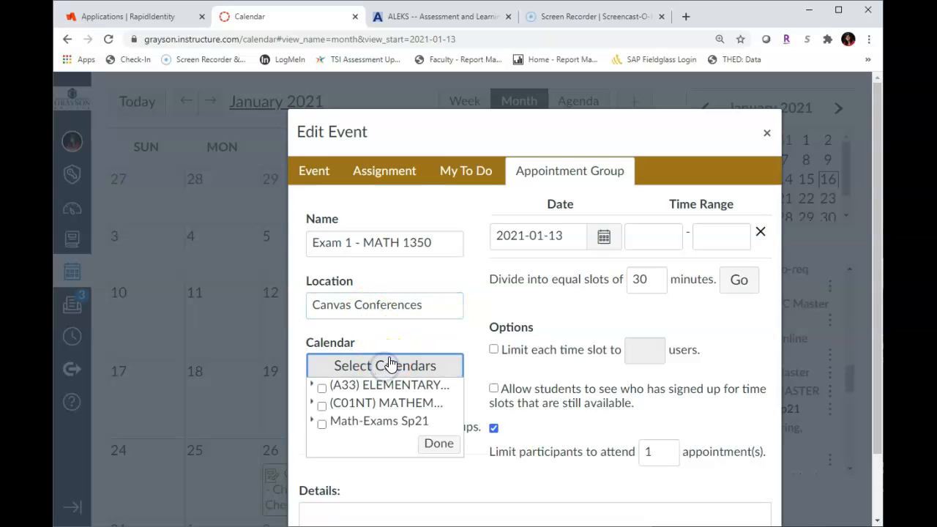
{"action": "left_click", "coordinate": [312, 423]}
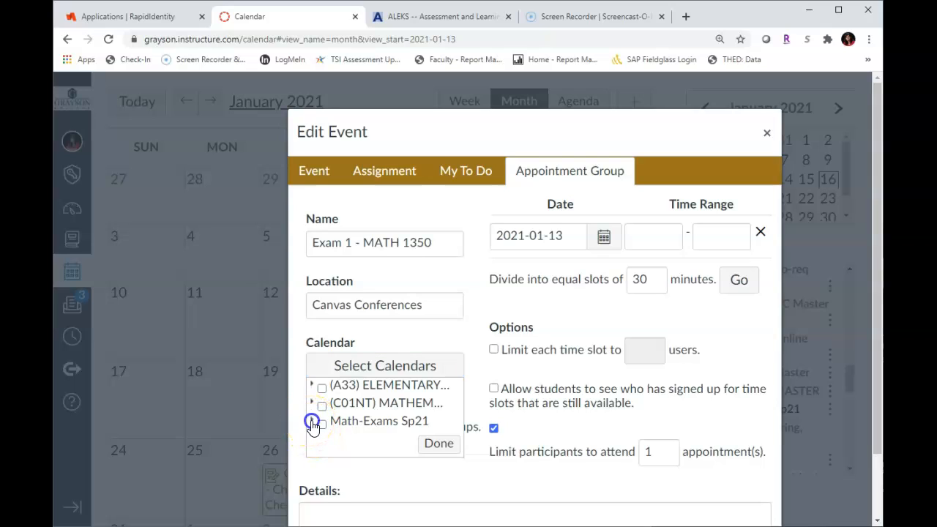
{"action": "scroll", "coordinate": [359, 448], "scroll_direction": "down", "scroll_amount": 1}
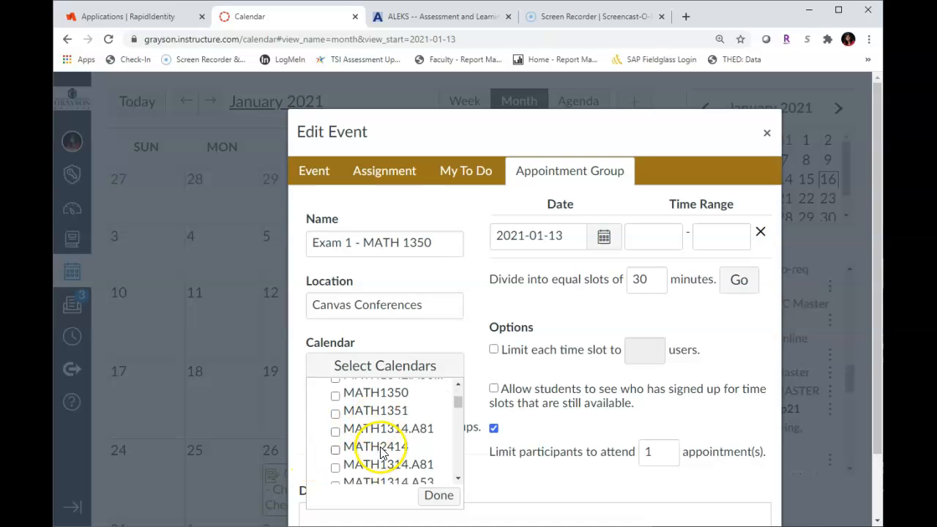
{"action": "scroll", "coordinate": [396, 424], "scroll_direction": "down", "scroll_amount": 6}
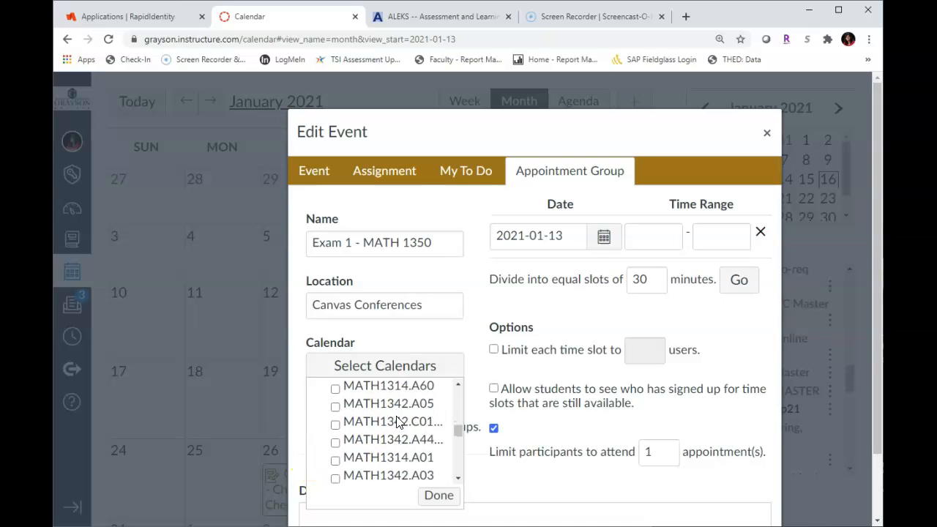
{"action": "scroll", "coordinate": [395, 426], "scroll_direction": "down", "scroll_amount": 4}
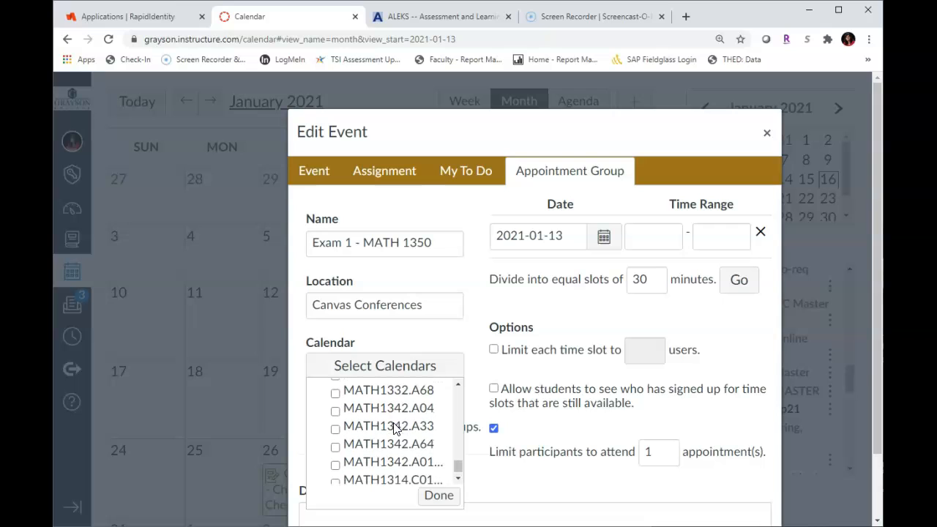
{"action": "scroll", "coordinate": [395, 428], "scroll_direction": "up", "scroll_amount": 5}
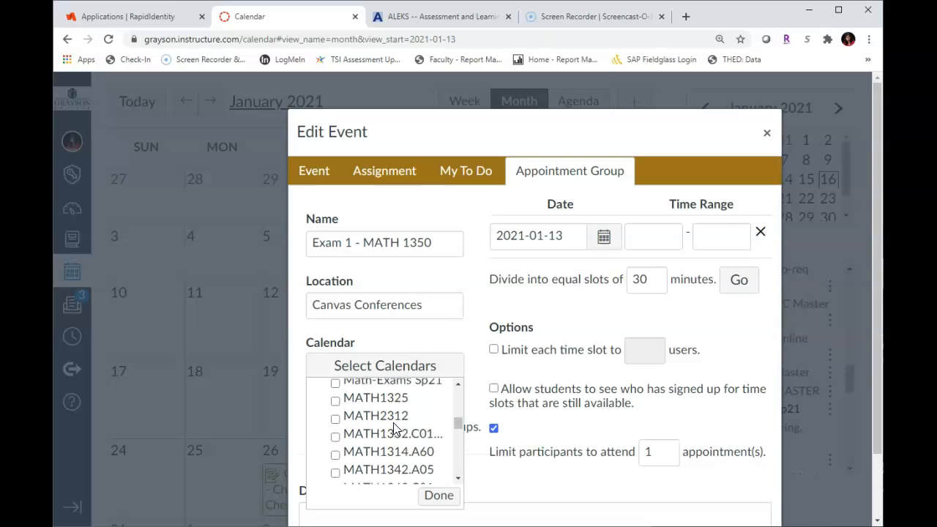
{"action": "scroll", "coordinate": [396, 429], "scroll_direction": "up", "scroll_amount": 6}
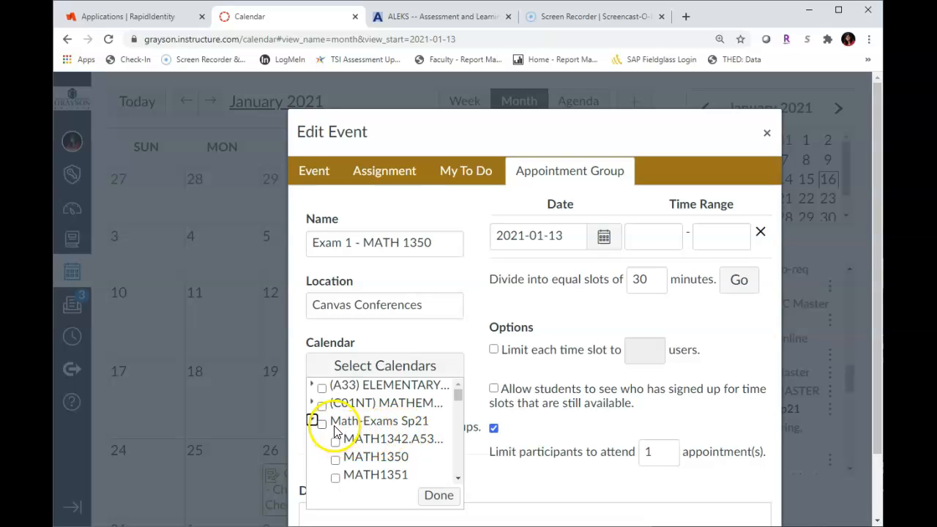
{"action": "left_click", "coordinate": [322, 424]}
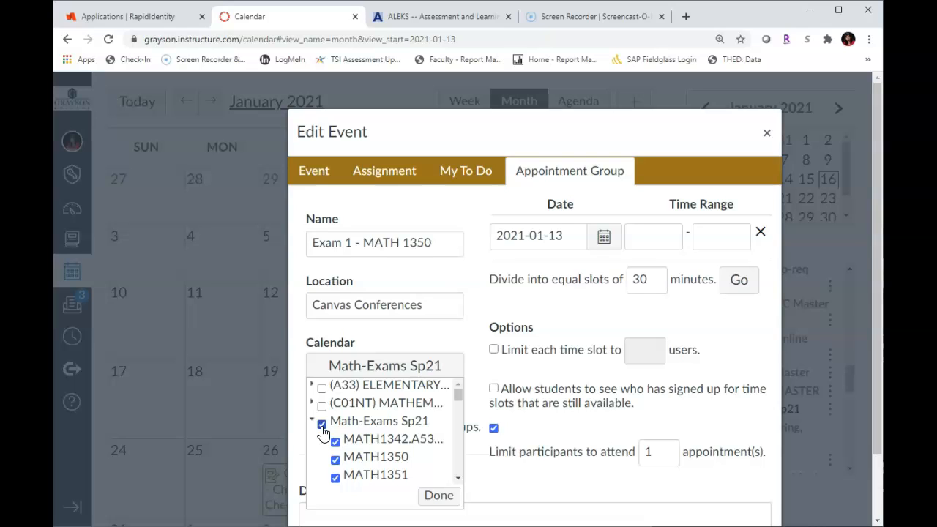
{"action": "left_click", "coordinate": [322, 429]}
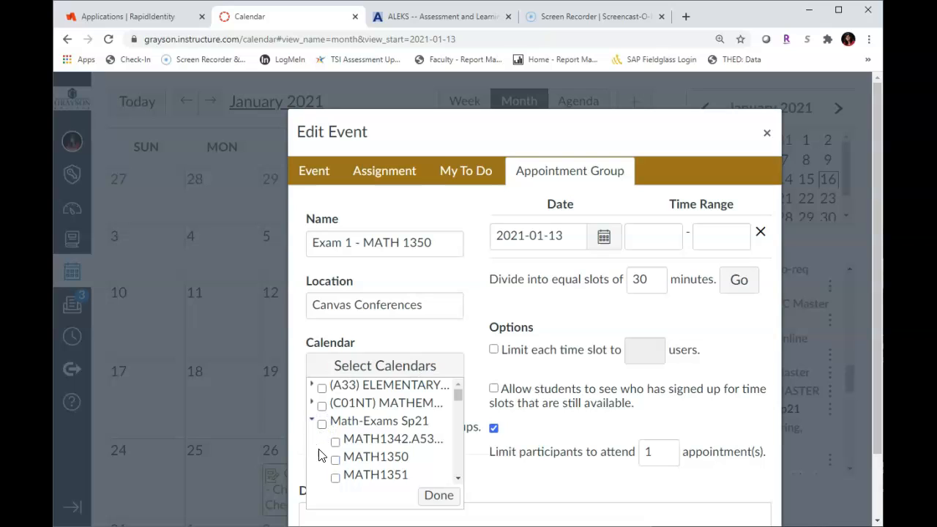
{"action": "scroll", "coordinate": [378, 440], "scroll_direction": "down", "scroll_amount": 4}
{"action": "scroll", "coordinate": [380, 440], "scroll_direction": "down", "scroll_amount": 3}
{"action": "scroll", "coordinate": [380, 443], "scroll_direction": "up", "scroll_amount": 6}
{"action": "left_click", "coordinate": [335, 459]}
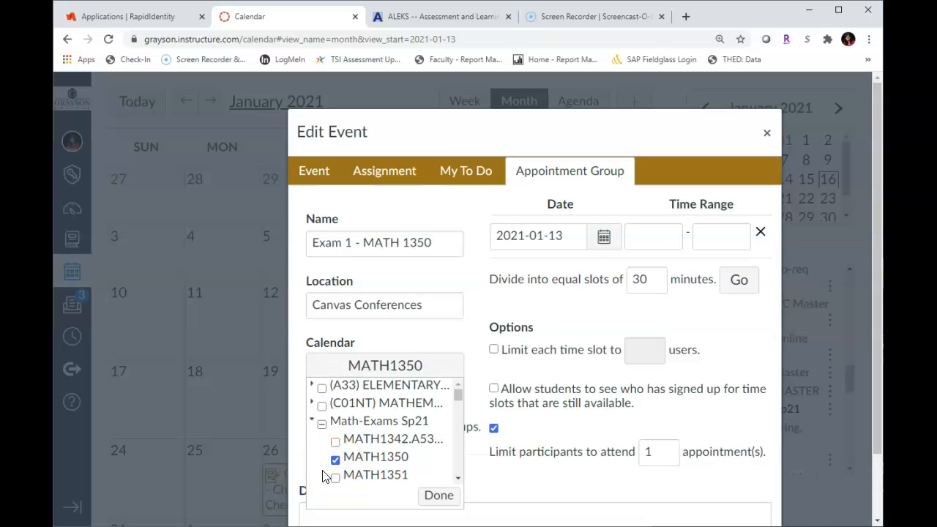
{"action": "left_click", "coordinate": [452, 500]}
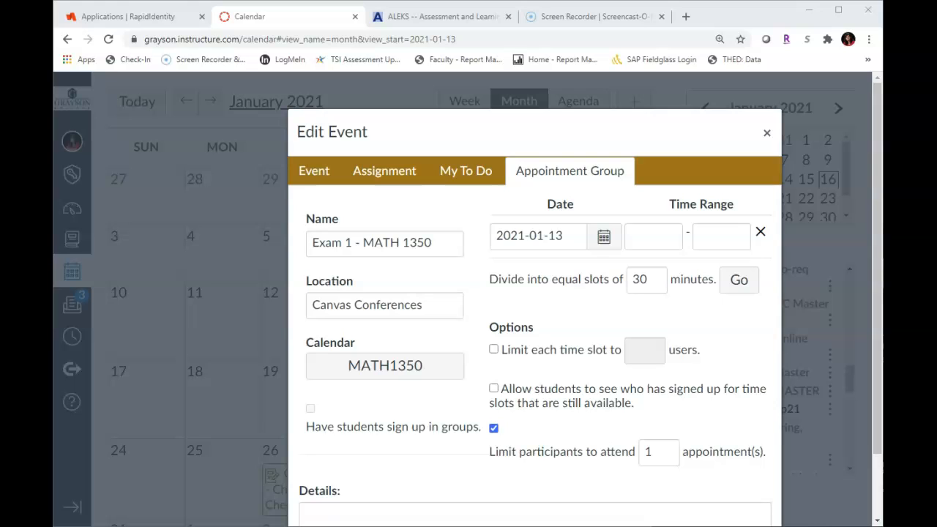
Enter five appointment dates in January 2021, in the order 22, 25, 26, 27 and 23.
{"action": "left_click", "coordinate": [500, 235]}
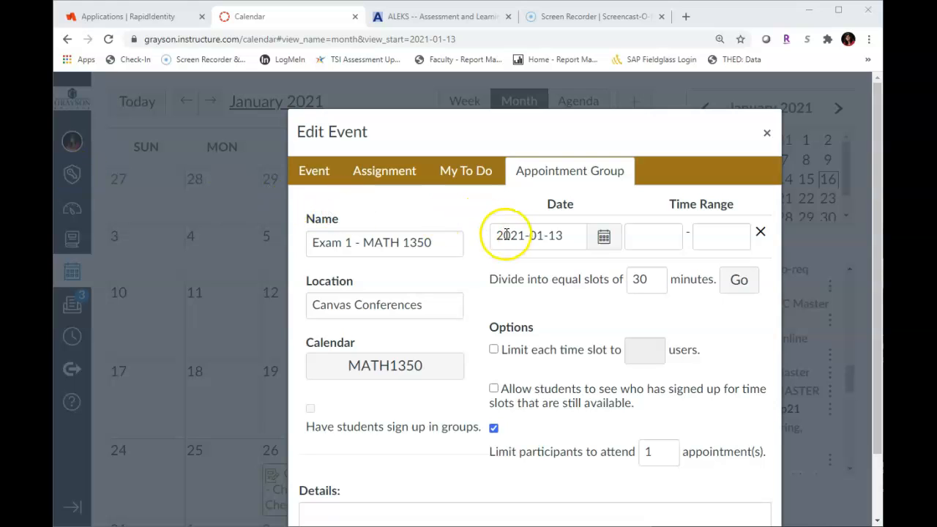
{"action": "left_click", "coordinate": [604, 238]}
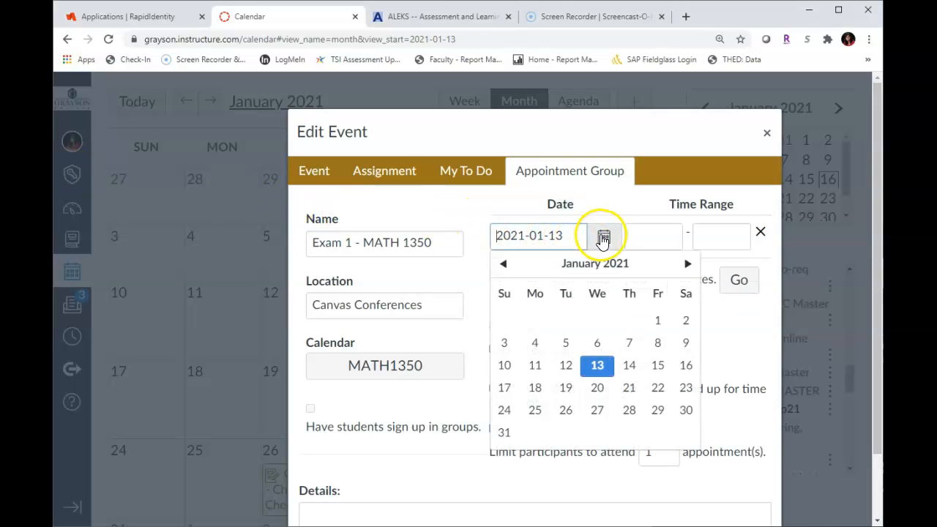
{"action": "left_click", "coordinate": [655, 388]}
{"action": "left_click", "coordinate": [604, 265]}
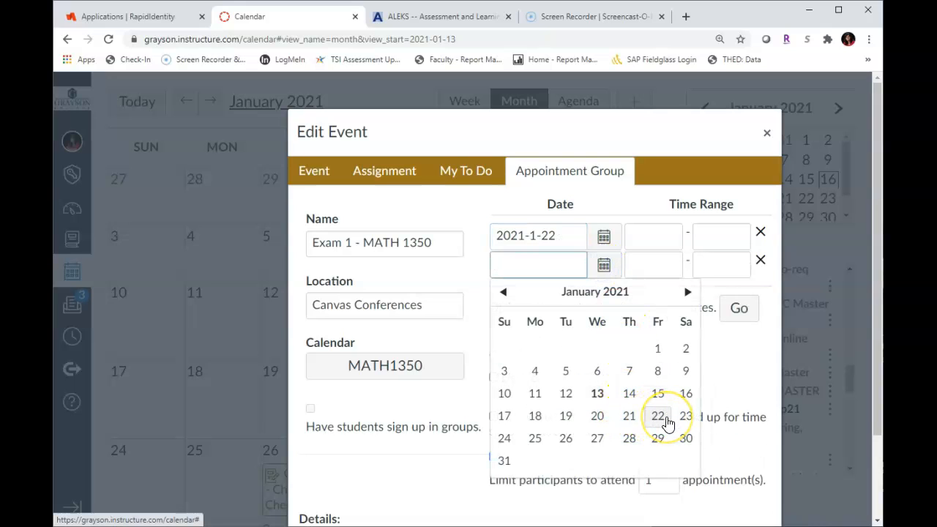
{"action": "left_click", "coordinate": [539, 438]}
{"action": "left_click", "coordinate": [602, 308]}
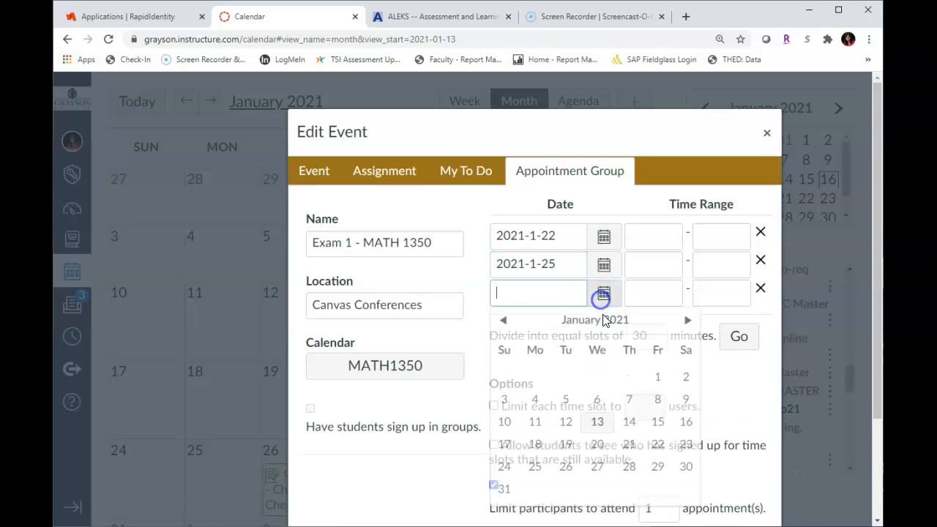
{"action": "left_click", "coordinate": [566, 470]}
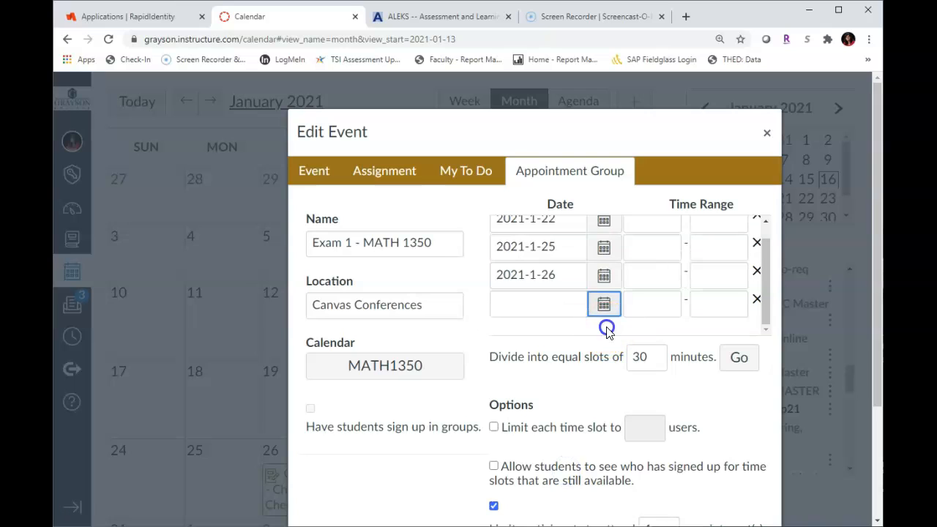
{"action": "left_click", "coordinate": [603, 311]}
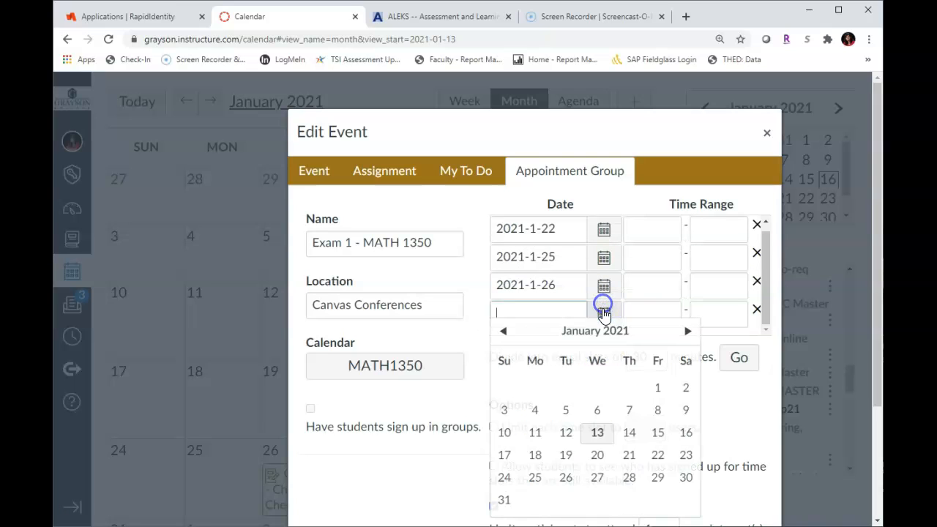
{"action": "left_click", "coordinate": [596, 477]}
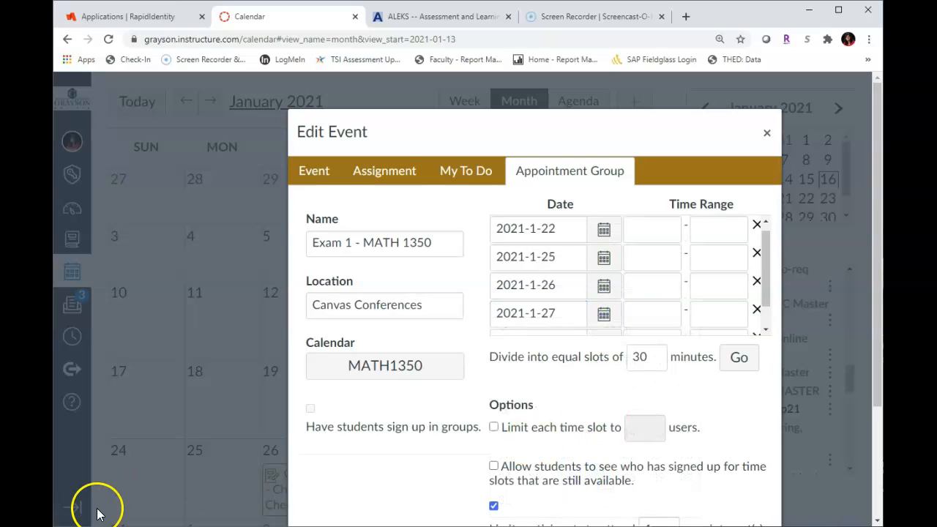
{"action": "scroll", "coordinate": [586, 311], "scroll_direction": "down", "scroll_amount": 1}
{"action": "left_click", "coordinate": [604, 315]}
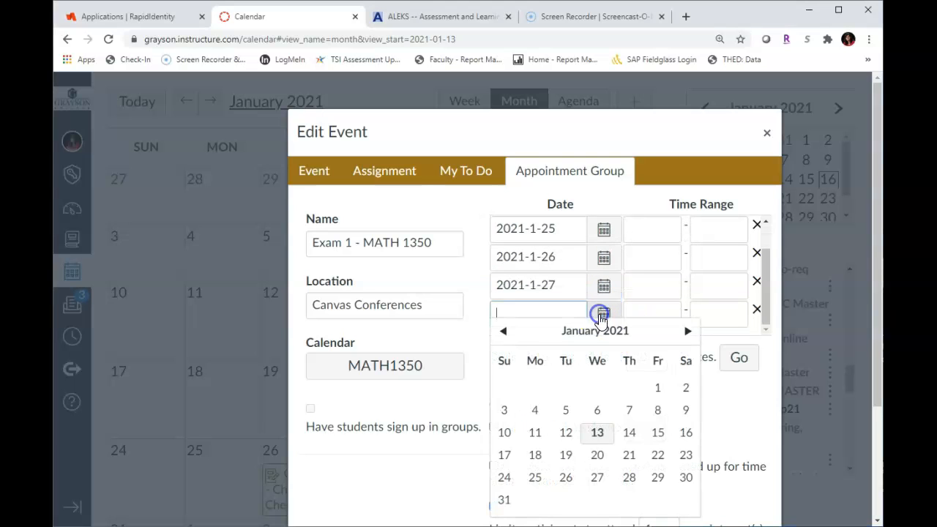
{"action": "left_click", "coordinate": [681, 456]}
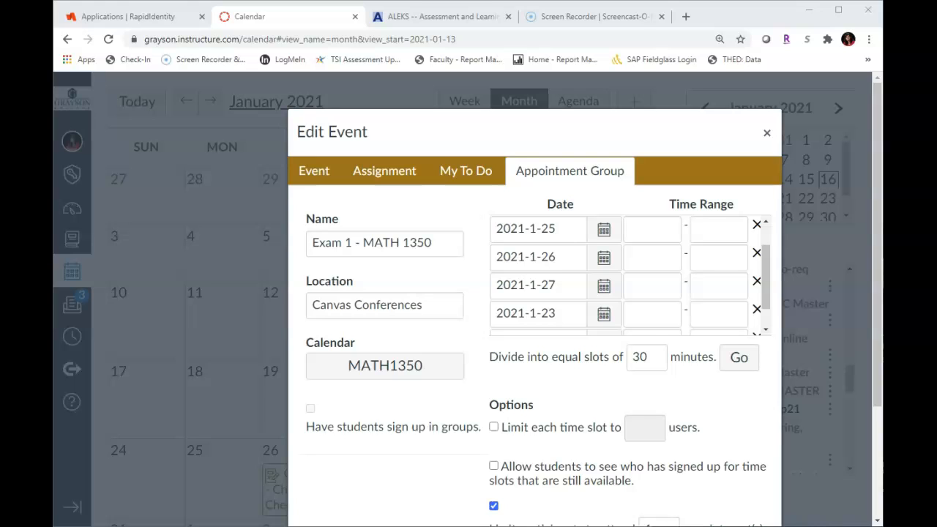
Set the time range for January 22 to 9:30am to 8:00pm.
{"action": "scroll", "coordinate": [661, 286], "scroll_direction": "up", "scroll_amount": 2}
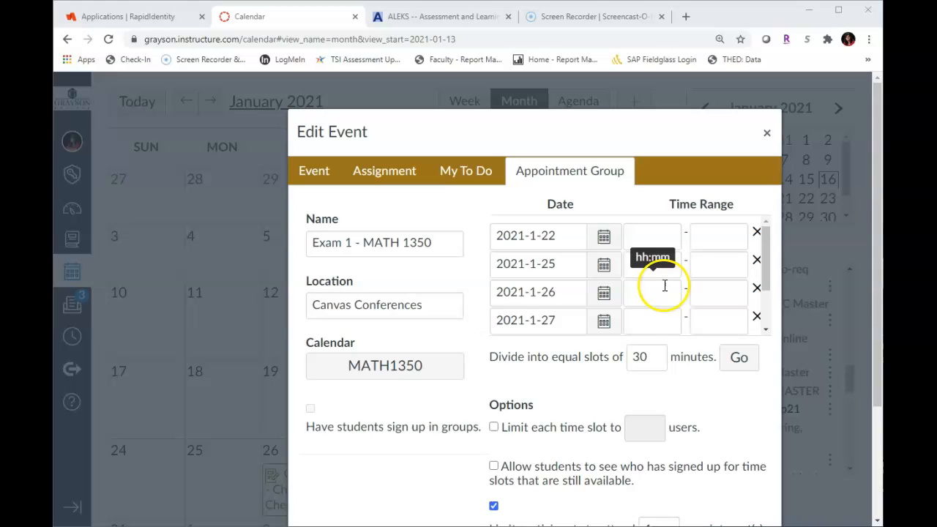
{"action": "left_click", "coordinate": [650, 231]}
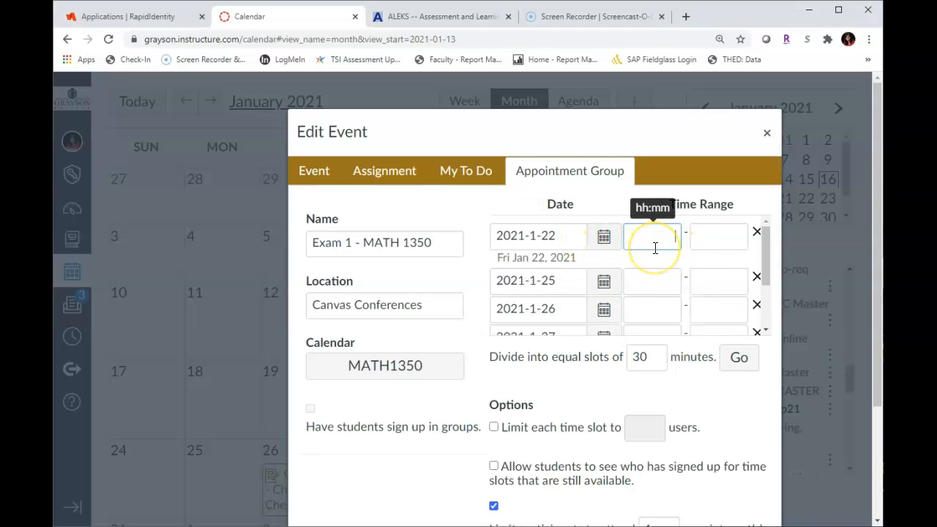
{"action": "type", "text": "9:30am"}
{"action": "key", "text": "Tab"}
{"action": "type", "text": "8:00pm"}
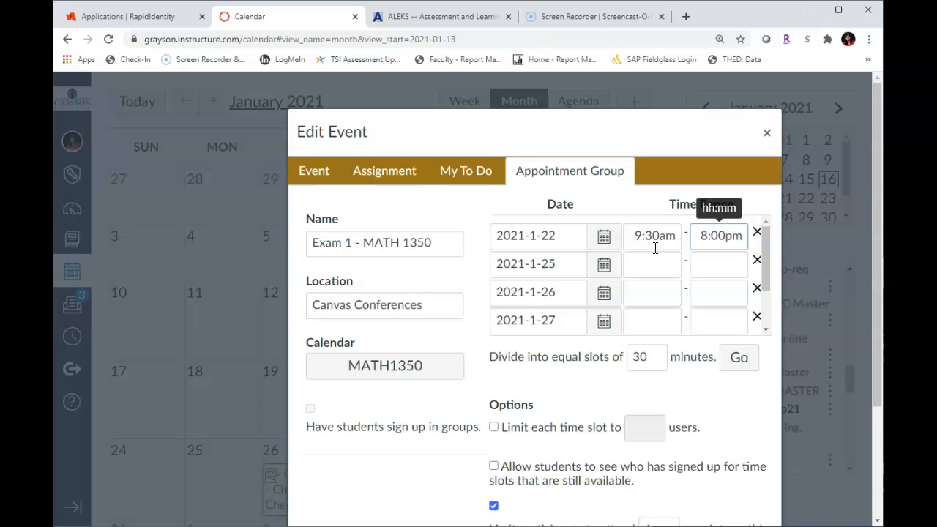
Set the time range for January 25 to 9:30am to 8:00pm.
{"action": "key", "text": "Tab"}
{"action": "key", "text": "Tab"}
{"action": "left_click", "coordinate": [656, 256]}
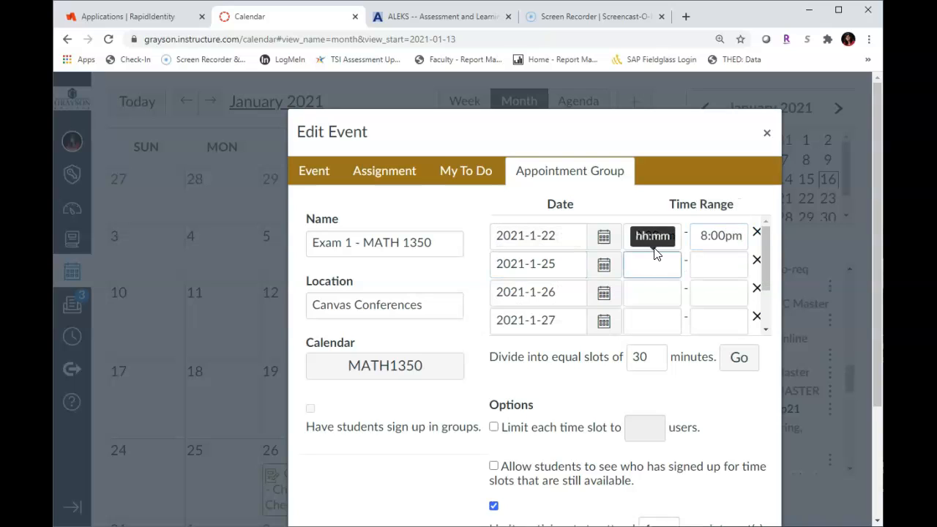
{"action": "type", "text": "9:30am"}
{"action": "key", "text": "Tab"}
{"action": "type", "text": "8:00pm"}
Set the time range for January 26 to 9:30am to 8:00pm.
{"action": "key", "text": "Tab"}
{"action": "key", "text": "Tab"}
{"action": "key", "text": "Tab"}
{"action": "key", "text": "Tab"}
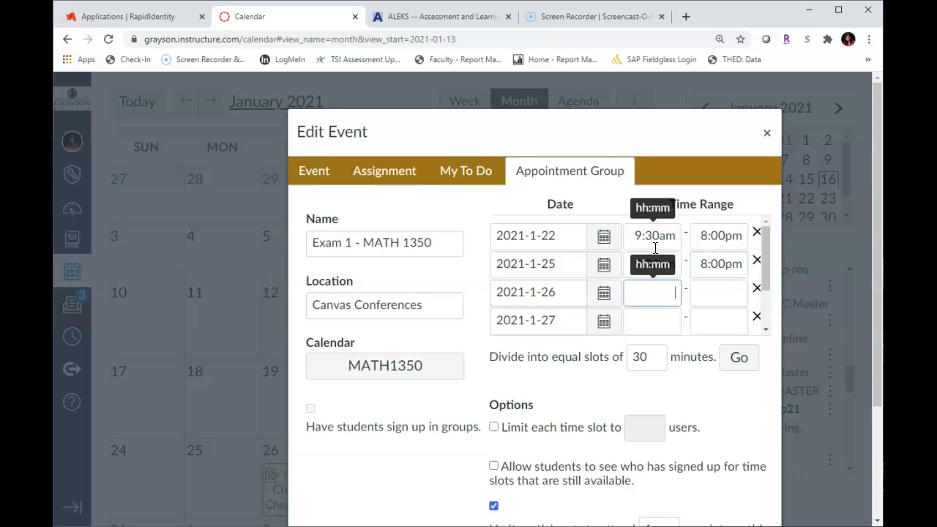
{"action": "key", "text": "Tab"}
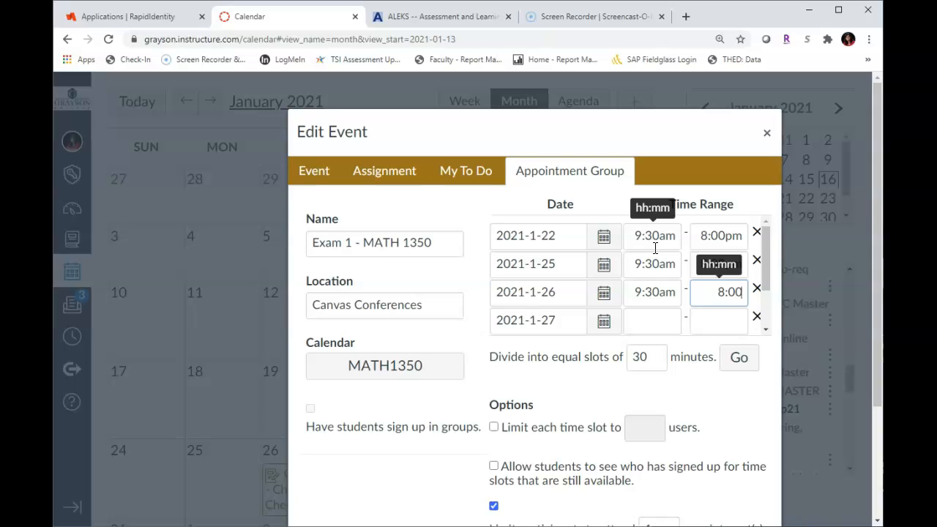
Set the time range for January 27 to 9:30am to 8:00pm.
{"action": "key", "text": "Tab"}
{"action": "key", "text": "Tab"}
{"action": "key", "text": "Tab"}
{"action": "key", "text": "Tab"}
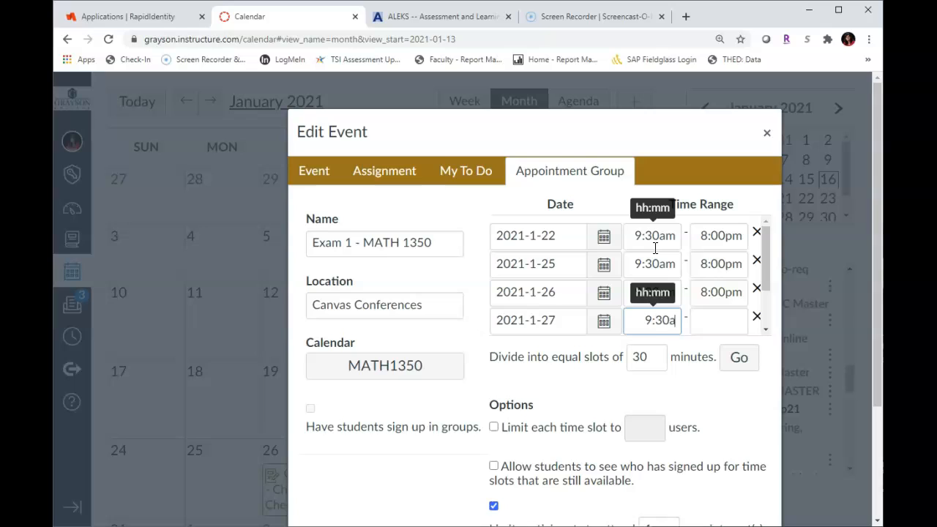
{"action": "key", "text": "Tab"}
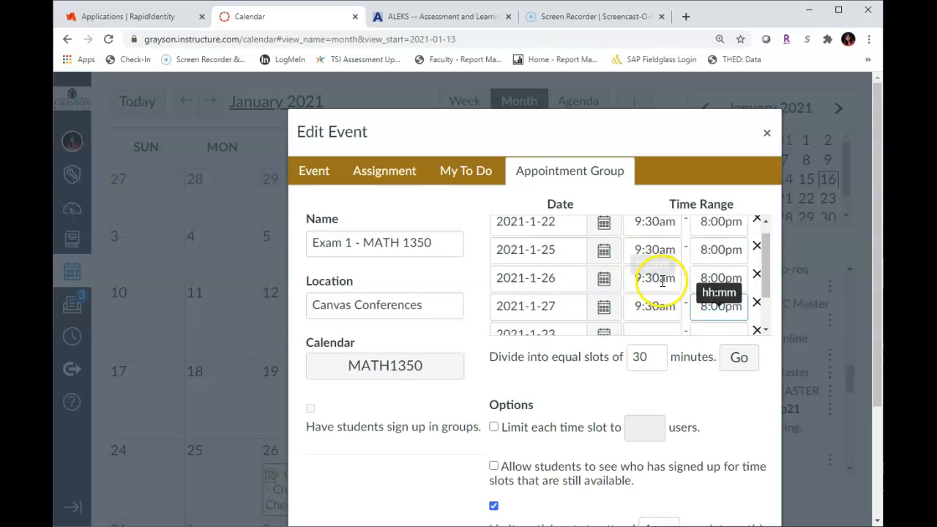
Set the time range for January 23 to 9:30am to 3:30pm.
{"action": "scroll", "coordinate": [662, 290], "scroll_direction": "down", "scroll_amount": 1}
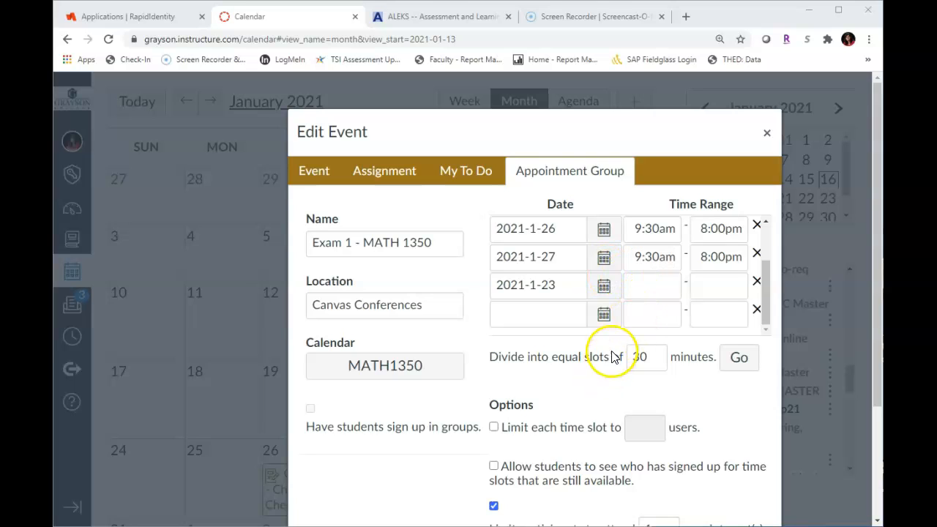
{"action": "left_click", "coordinate": [641, 295]}
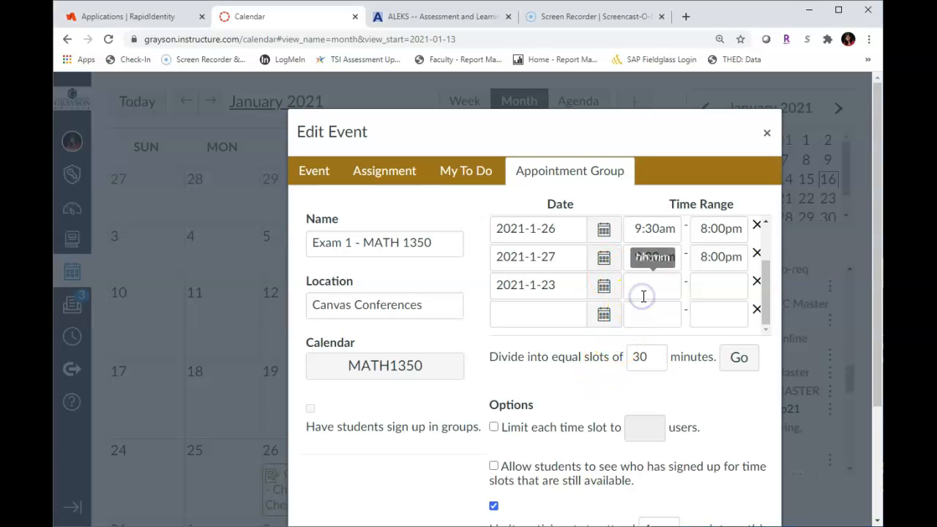
{"action": "left_click", "coordinate": [644, 292]}
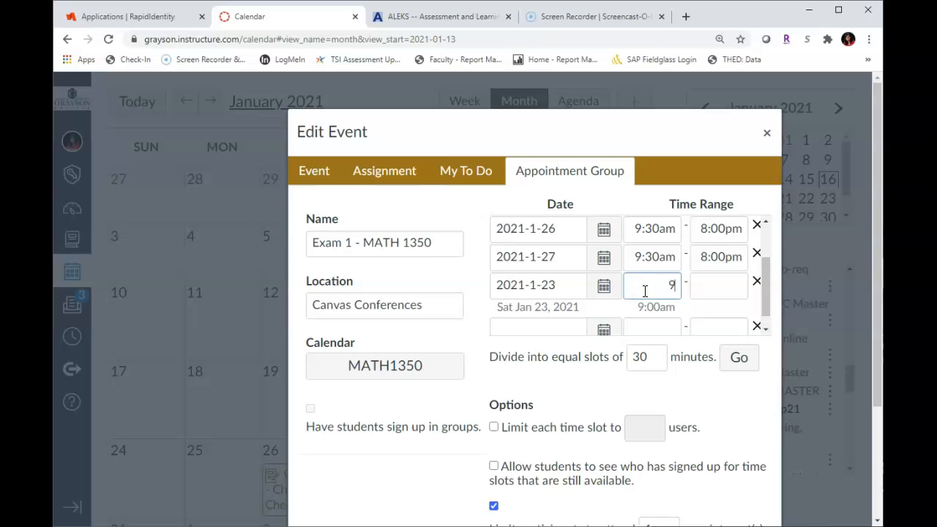
{"action": "type", "text": "9:30am"}
{"action": "key", "text": "Tab"}
{"action": "type", "text": "3"}
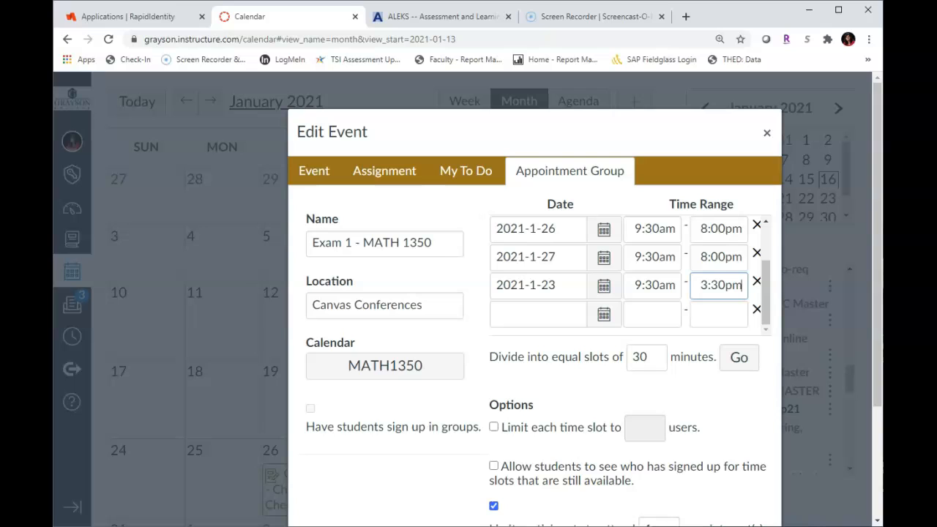
{"action": "left_click", "coordinate": [664, 282]}
Divide all the appointment time ranges into equal slots of 90 minutes.
{"action": "scroll", "coordinate": [655, 286], "scroll_direction": "up", "scroll_amount": 2}
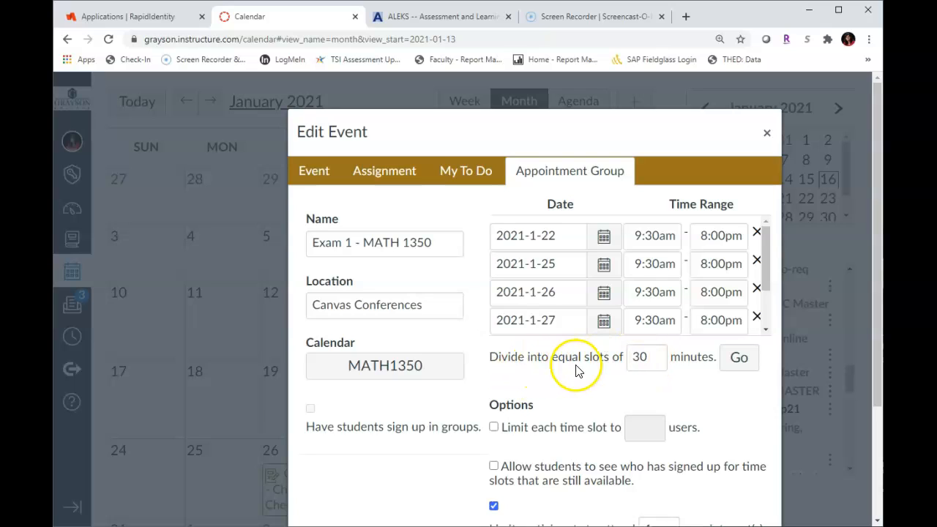
{"action": "left_click", "coordinate": [647, 358]}
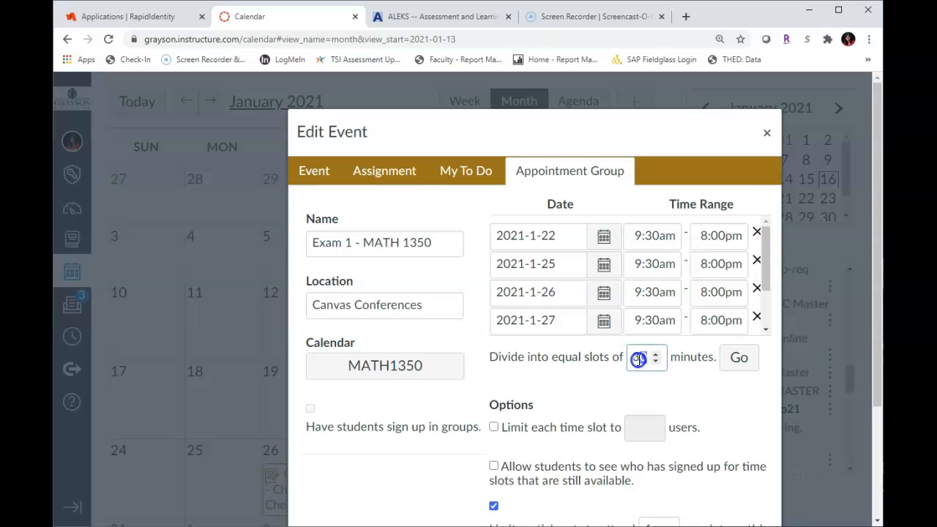
{"action": "type", "text": "90"}
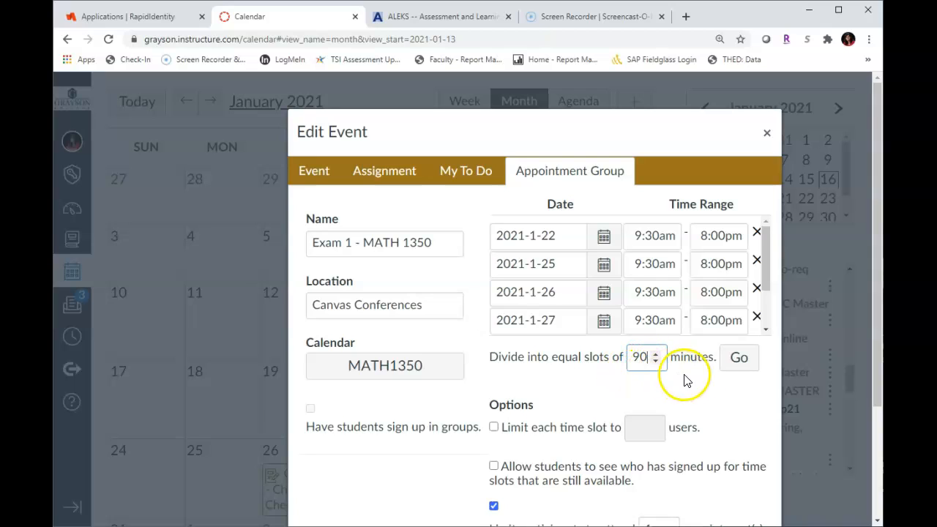
{"action": "left_click", "coordinate": [737, 361]}
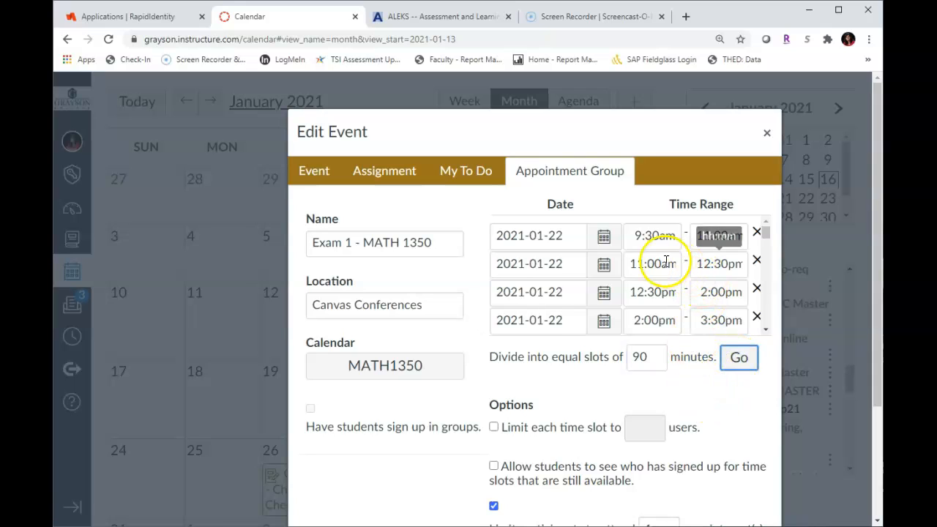
Review the generated 90-minute time slots for every date from January 22 through January 27.
{"action": "scroll", "coordinate": [666, 262], "scroll_direction": "down", "scroll_amount": 2}
{"action": "scroll", "coordinate": [666, 262], "scroll_direction": "down", "scroll_amount": 8}
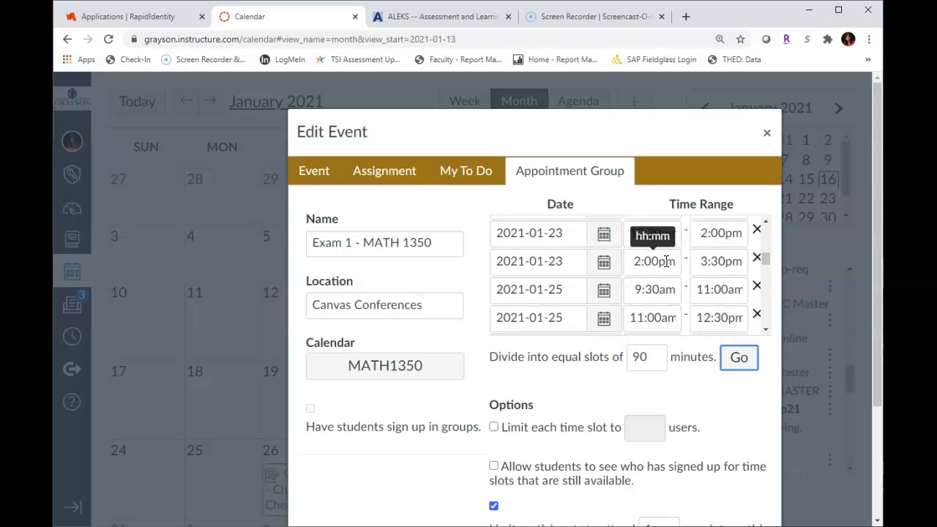
{"action": "scroll", "coordinate": [667, 266], "scroll_direction": "down", "scroll_amount": 8}
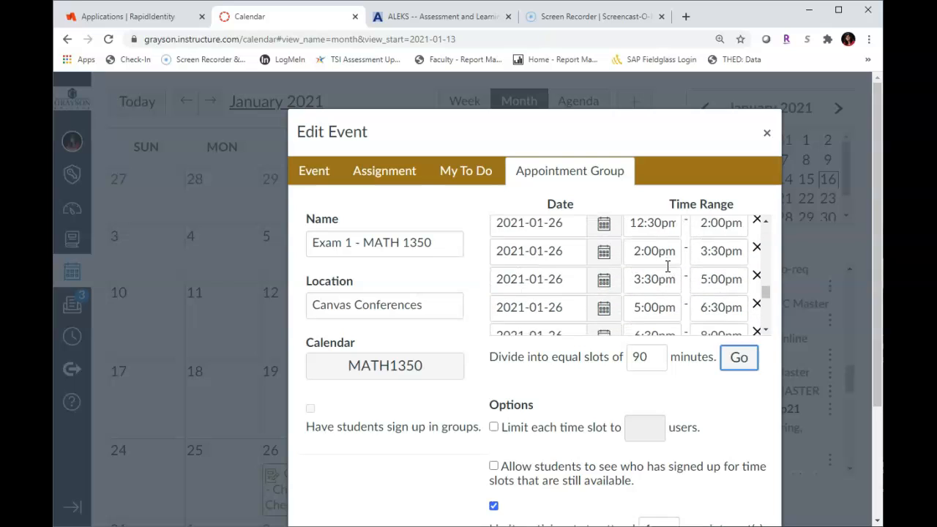
{"action": "scroll", "coordinate": [669, 308], "scroll_direction": "down", "scroll_amount": 1}
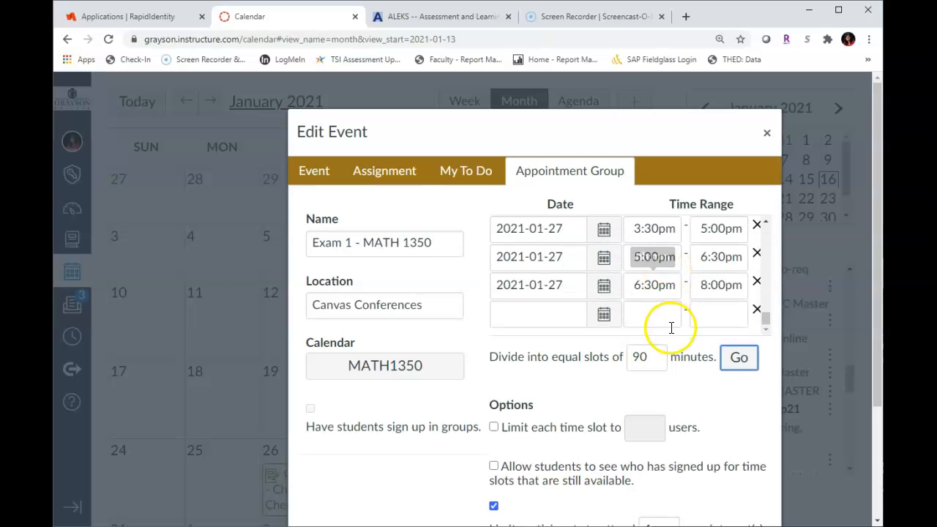
{"action": "scroll", "coordinate": [703, 326], "scroll_direction": "up", "scroll_amount": 1}
{"action": "scroll", "coordinate": [708, 326], "scroll_direction": "up", "scroll_amount": 8}
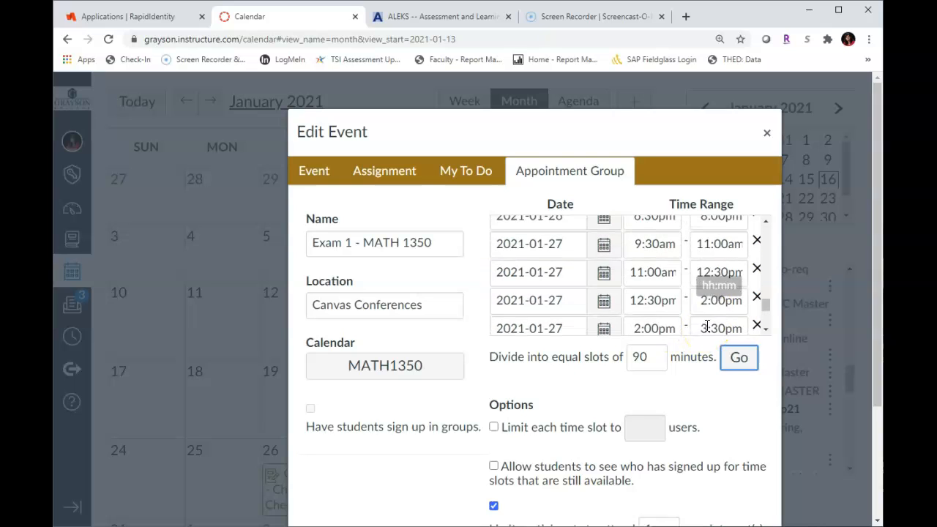
{"action": "scroll", "coordinate": [707, 326], "scroll_direction": "up", "scroll_amount": 8}
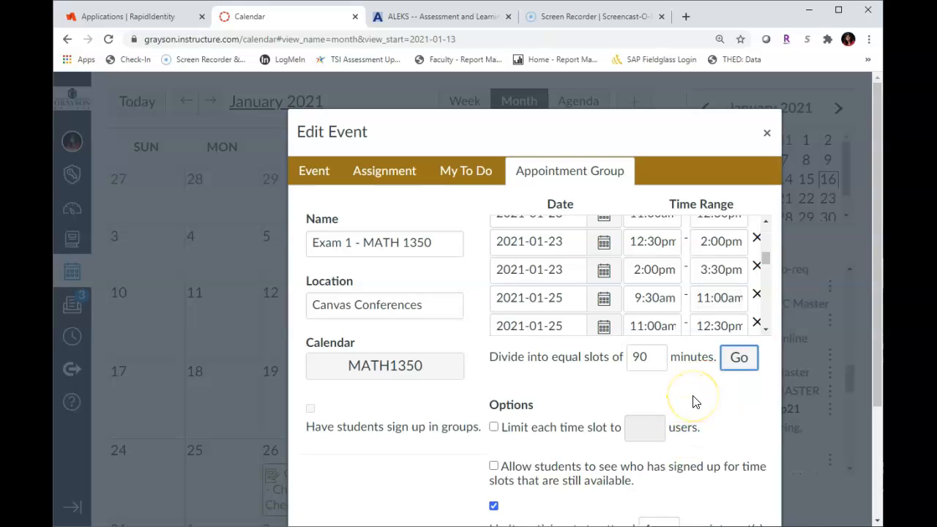
{"action": "scroll", "coordinate": [683, 310], "scroll_direction": "up", "scroll_amount": 8}
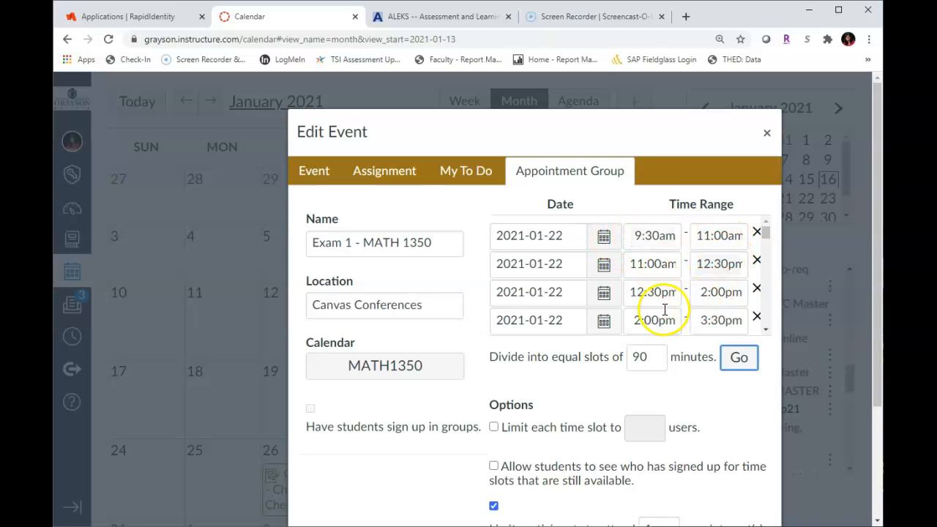
{"action": "scroll", "coordinate": [665, 309], "scroll_direction": "down", "scroll_amount": 4}
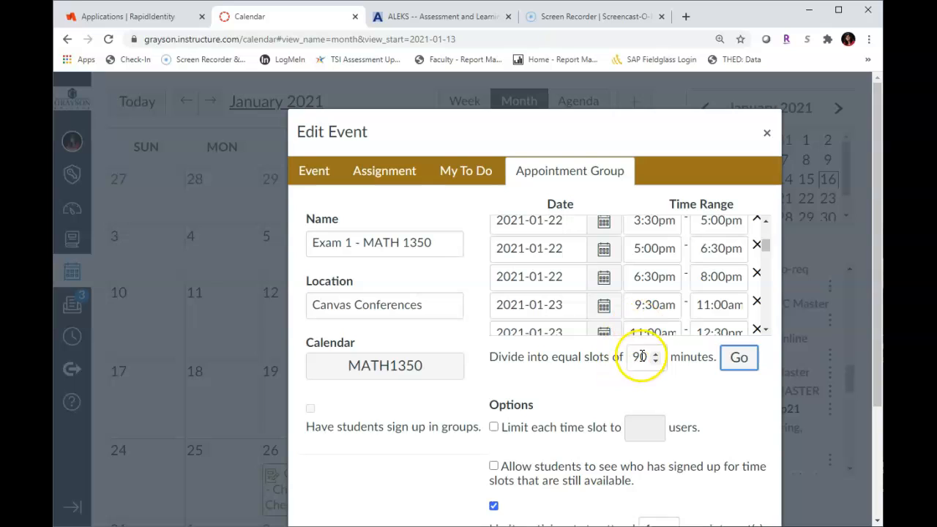
{"action": "scroll", "coordinate": [709, 310], "scroll_direction": "down", "scroll_amount": 2}
{"action": "scroll", "coordinate": [709, 309], "scroll_direction": "down", "scroll_amount": 10}
{"action": "scroll", "coordinate": [577, 286], "scroll_direction": "down", "scroll_amount": 2}
{"action": "scroll", "coordinate": [711, 300], "scroll_direction": "down", "scroll_amount": 8}
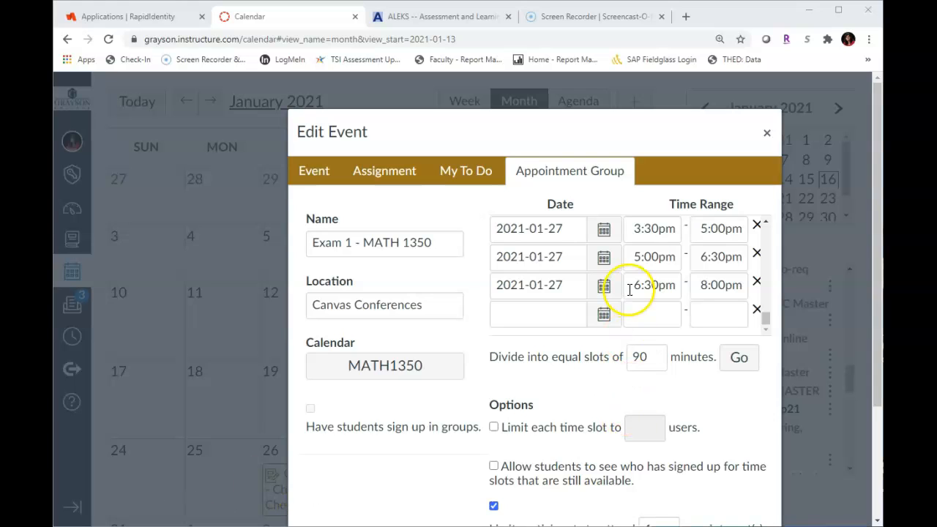
Remove the January 22 slots for 6:30pm to 8:00pm and 5:00pm to 6:30pm.
{"action": "scroll", "coordinate": [634, 287], "scroll_direction": "up", "scroll_amount": 2}
{"action": "scroll", "coordinate": [630, 289], "scroll_direction": "up", "scroll_amount": 5}
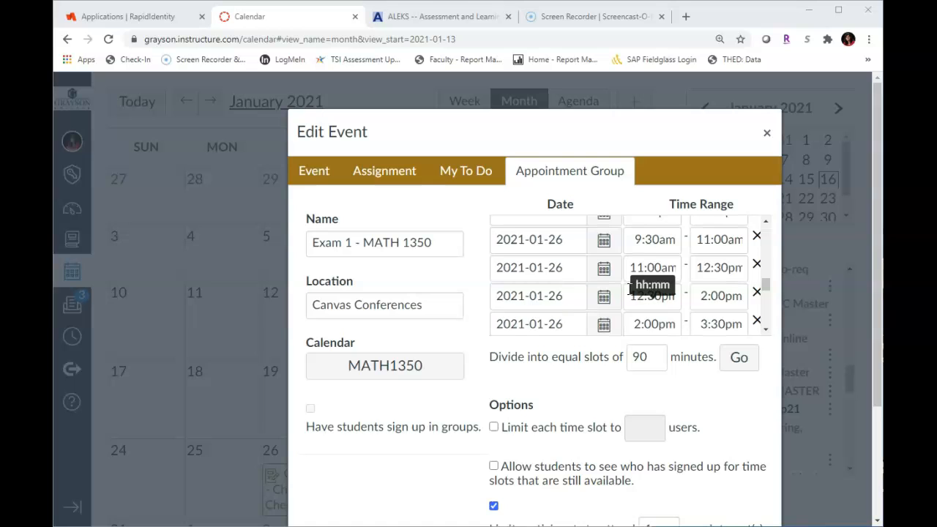
{"action": "scroll", "coordinate": [630, 289], "scroll_direction": "up", "scroll_amount": 5}
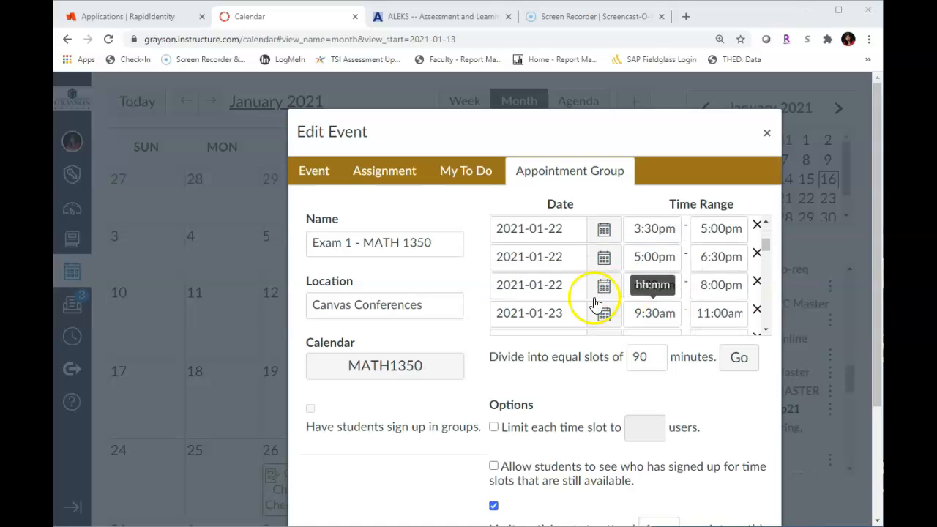
{"action": "left_click", "coordinate": [758, 287]}
{"action": "scroll", "coordinate": [754, 275], "scroll_direction": "up", "scroll_amount": 10}
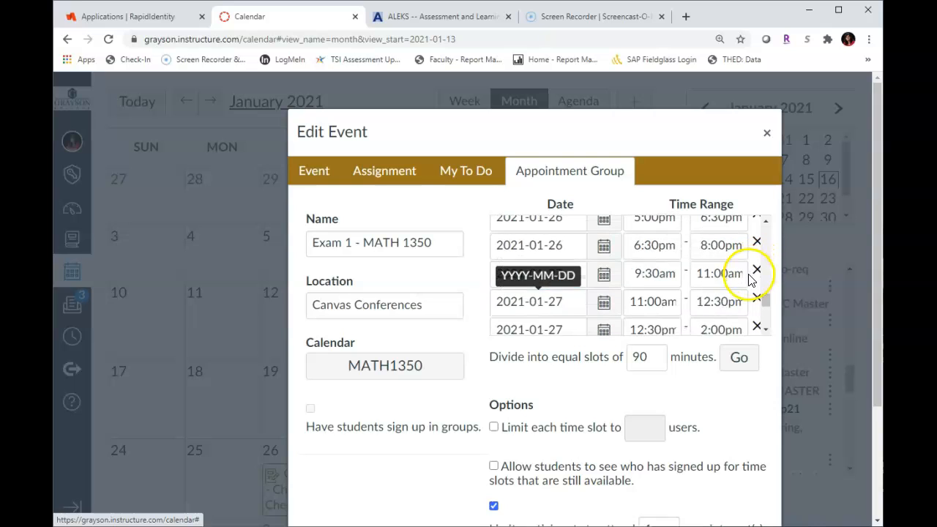
{"action": "scroll", "coordinate": [744, 285], "scroll_direction": "up", "scroll_amount": 6}
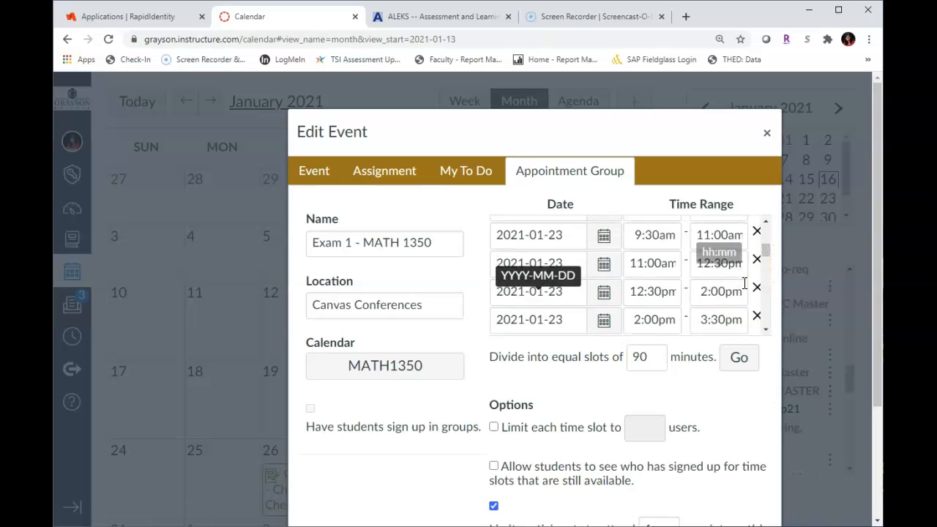
{"action": "scroll", "coordinate": [745, 302], "scroll_direction": "down", "scroll_amount": 2}
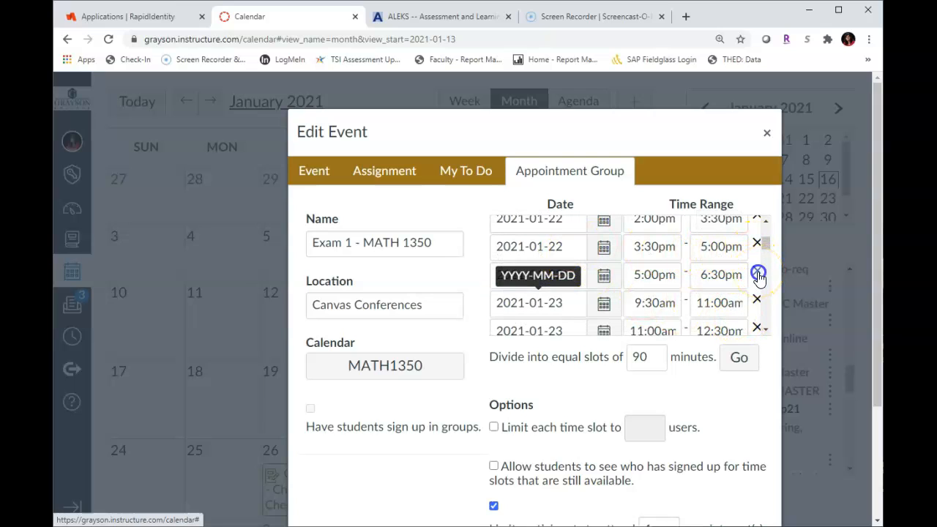
{"action": "left_click", "coordinate": [758, 276]}
{"action": "scroll", "coordinate": [745, 266], "scroll_direction": "up", "scroll_amount": 4}
{"action": "scroll", "coordinate": [743, 267], "scroll_direction": "up", "scroll_amount": 6}
{"action": "scroll", "coordinate": [743, 268], "scroll_direction": "up", "scroll_amount": 2}
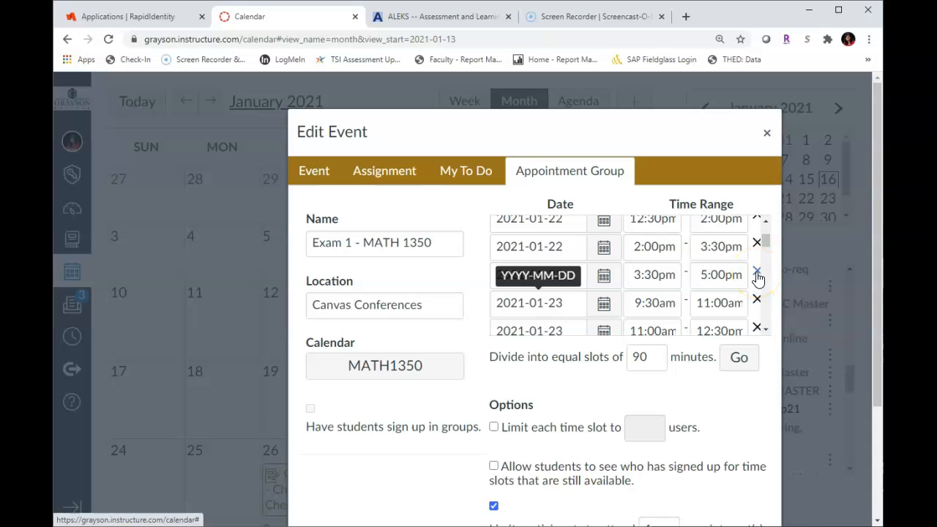
Remove the January 22 slots for 3:30pm to 5:00pm and 2:00pm to 3:30pm.
{"action": "left_click", "coordinate": [758, 276]}
{"action": "scroll", "coordinate": [740, 293], "scroll_direction": "up", "scroll_amount": 3}
{"action": "scroll", "coordinate": [741, 292], "scroll_direction": "up", "scroll_amount": 3}
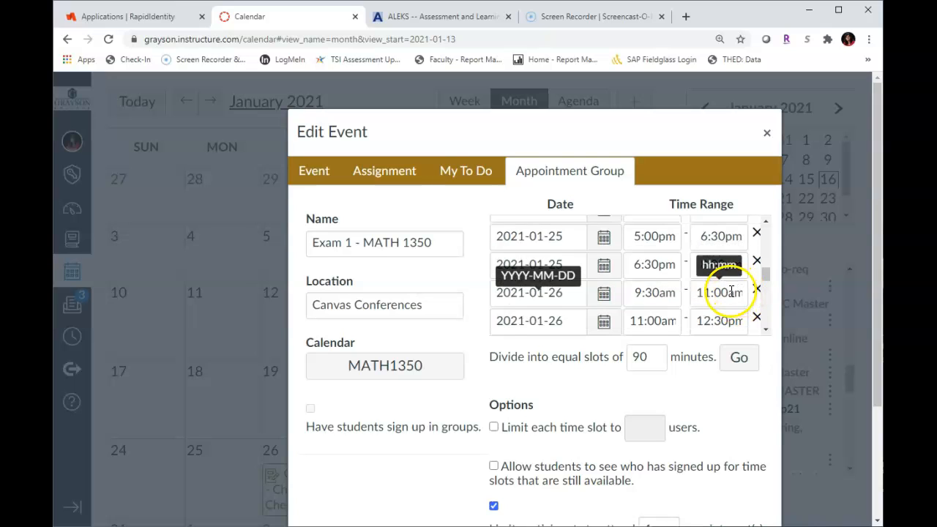
{"action": "scroll", "coordinate": [731, 292], "scroll_direction": "up", "scroll_amount": 3}
{"action": "scroll", "coordinate": [621, 257], "scroll_direction": "up", "scroll_amount": 3}
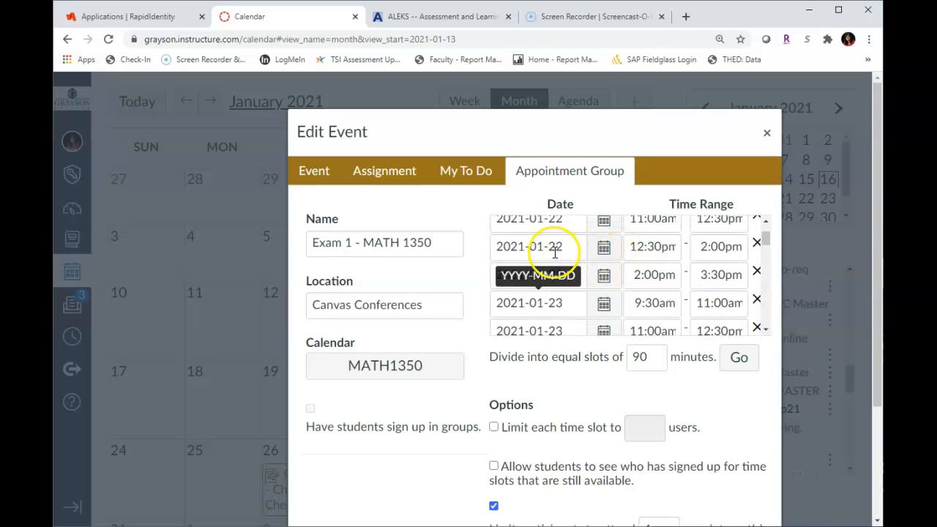
{"action": "left_click", "coordinate": [757, 272]}
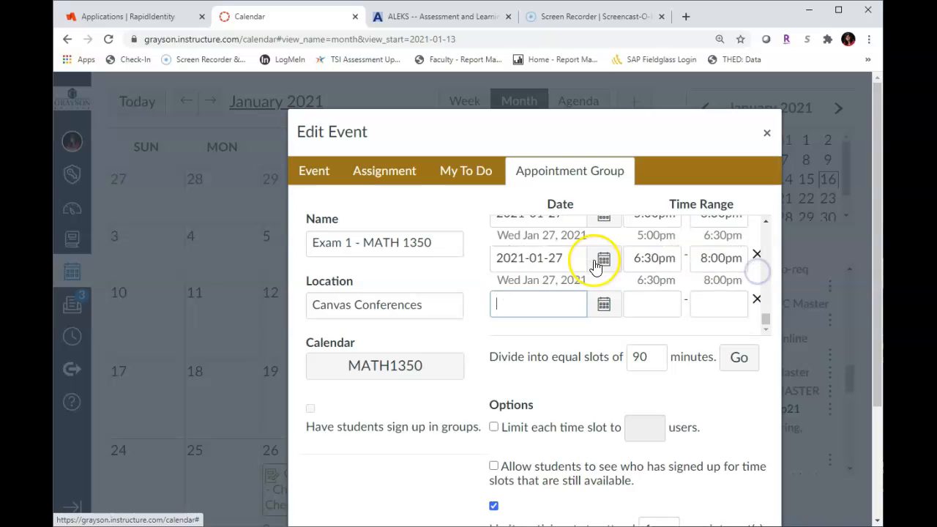
{"action": "scroll", "coordinate": [586, 256], "scroll_direction": "up", "scroll_amount": 8}
{"action": "scroll", "coordinate": [578, 257], "scroll_direction": "up", "scroll_amount": 4}
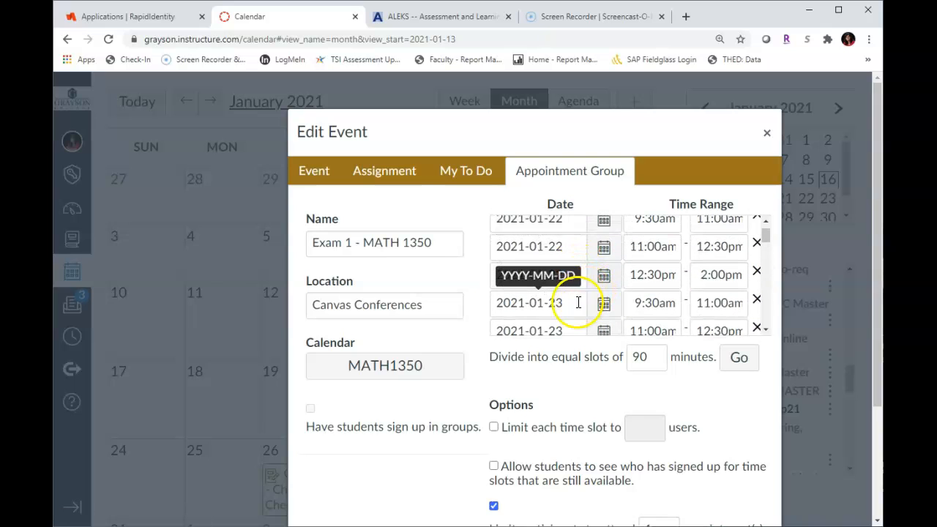
{"action": "left_click", "coordinate": [556, 328]}
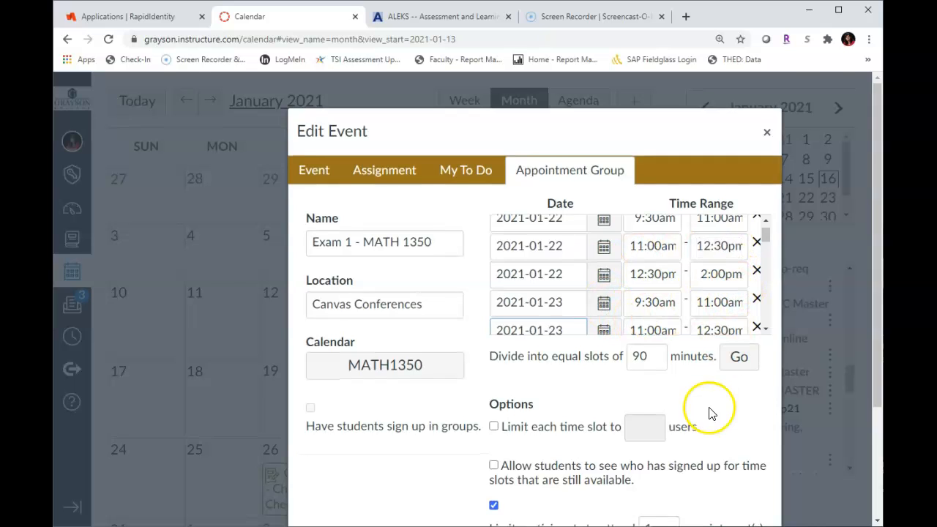
Limit participants to attending 2 appointments.
{"action": "scroll", "coordinate": [711, 412], "scroll_direction": "down", "scroll_amount": 2}
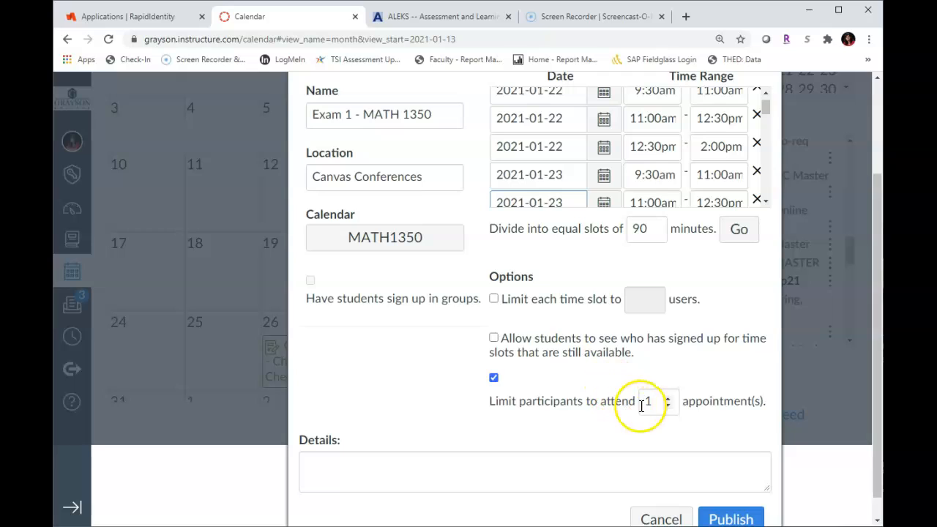
{"action": "left_click", "coordinate": [668, 400]}
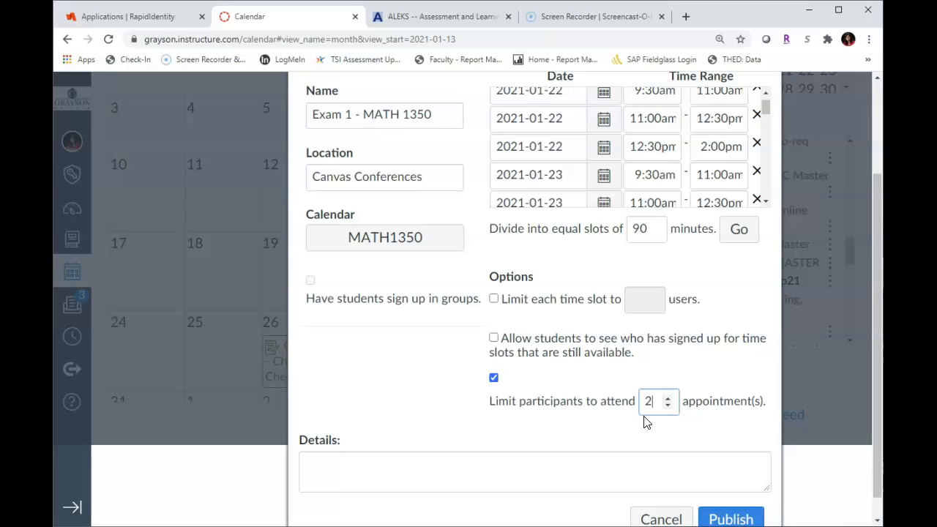
Begin the appointment group's details with "Students need the following:" and add "-Photo ID" on a new line.
{"action": "left_click", "coordinate": [644, 463]}
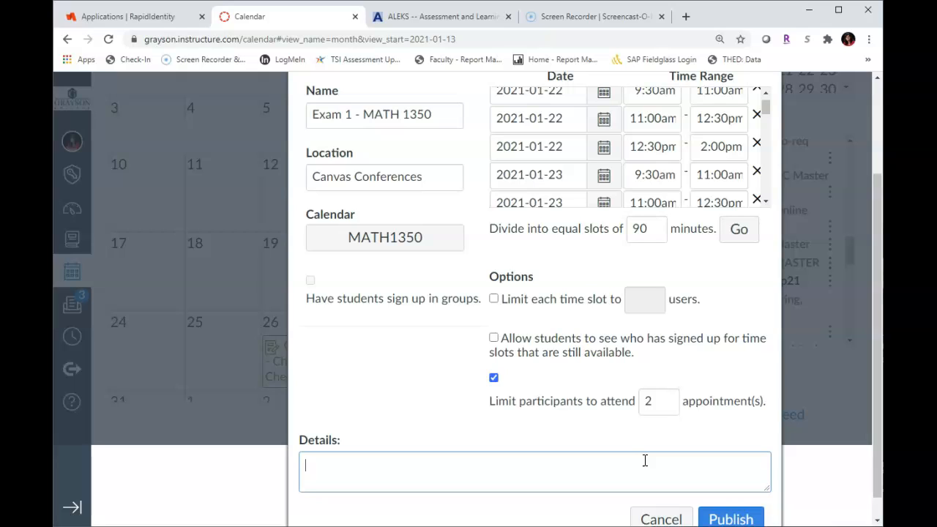
{"action": "key", "text": "BackSpace"}
{"action": "type", "text": "dents a"}
{"action": "key", "text": "BackSpace"}
{"action": "type", "text": "need to"}
{"action": "key", "text": "BackSpace"}
{"action": "type", "text": "he followin"}
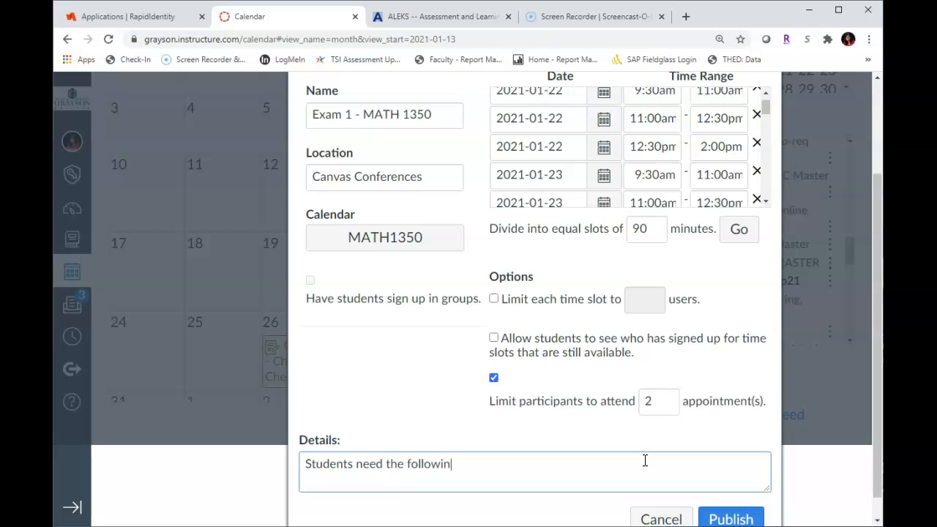
{"action": "type", "text": "g:Phone"}
{"action": "key", "text": "BackSpace"}
{"action": "key", "text": "BackSpace"}
{"action": "key", "text": "BackSpace"}
{"action": "key", "text": "BackSpace"}
{"action": "key", "text": "BackSpace"}
{"action": "type", "text": "-Photo ID"}
{"action": "key", "text": "Return"}
Add the lines "-Blank scratch paper" and "-Scientific calculator ONLY" to the details list.
{"action": "type", "text": "-Blank "}
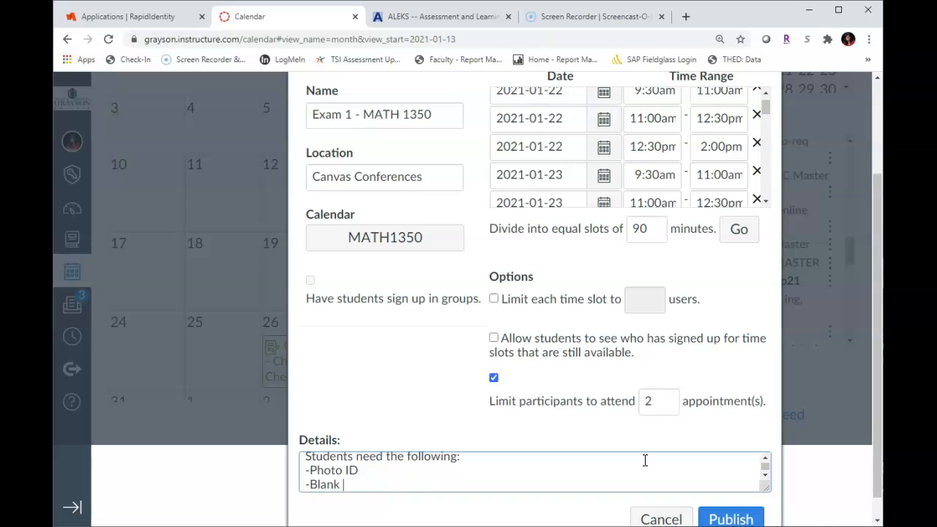
{"action": "type", "text": "scratch p"}
{"action": "type", "text": "aper"}
{"action": "key", "text": "BackSpace"}
{"action": "type", "text": "r"}
{"action": "key", "text": "Return"}
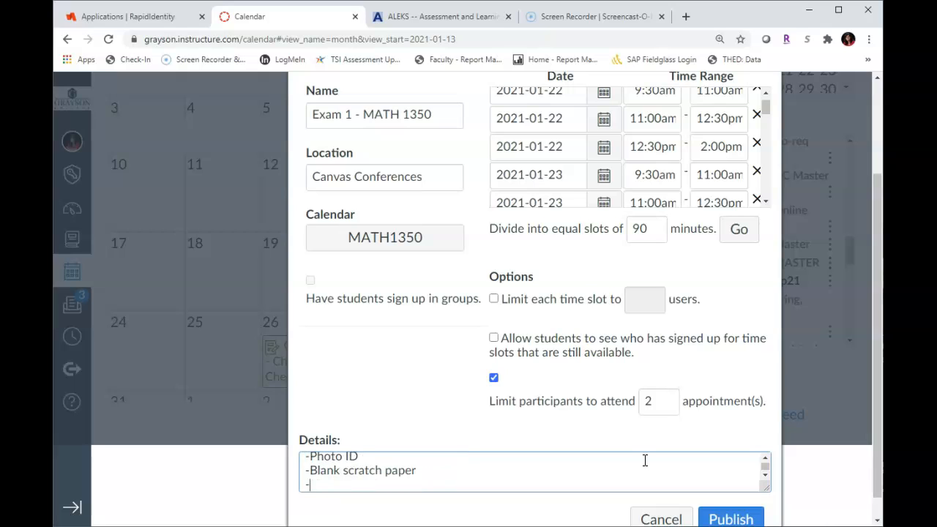
{"action": "type", "text": "-Scientific calculator"}
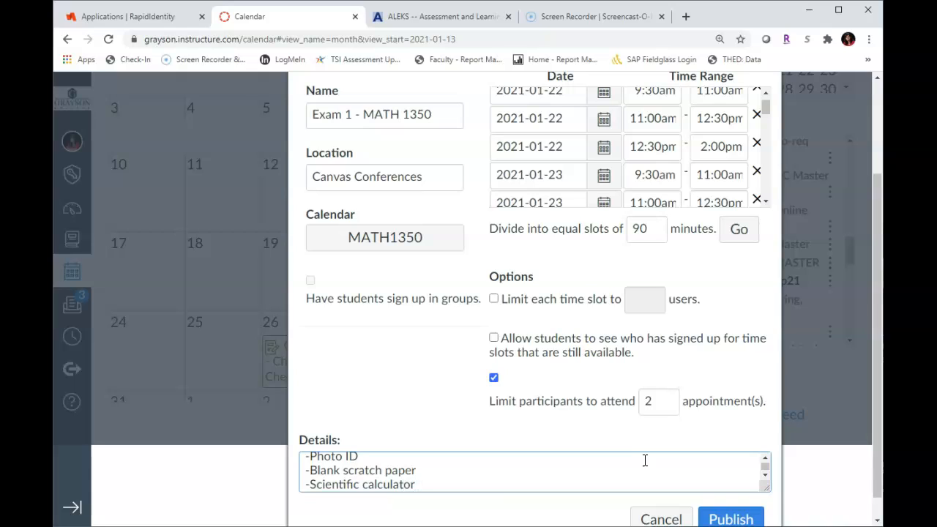
{"action": "type", "text": " ONLY"}
{"action": "key", "text": "Return"}
Complete the details list with the lines "-Writing Utensil" and "-Cleared workspace".
{"action": "type", "text": "-w"}
{"action": "key", "text": "BackSpace"}
{"action": "type", "text": "Writing Uten"}
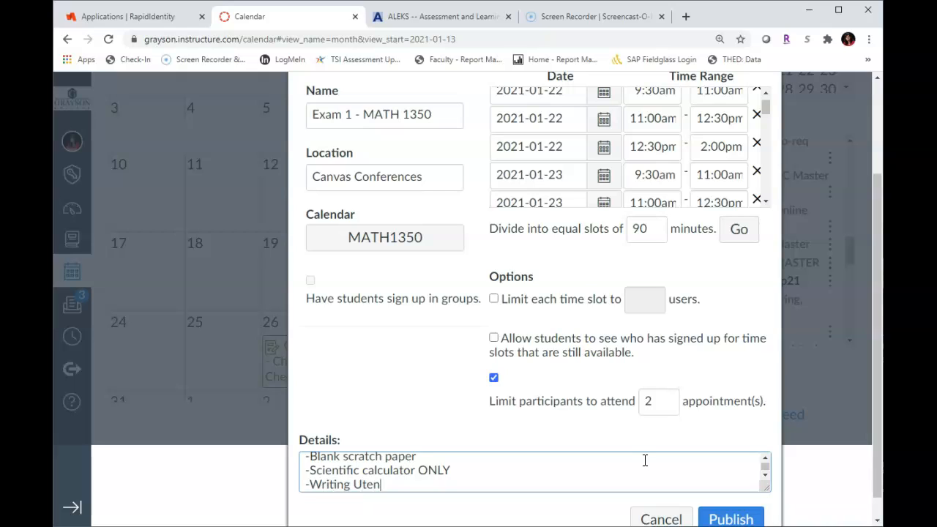
{"action": "type", "text": "sil"}
{"action": "key", "text": "Return"}
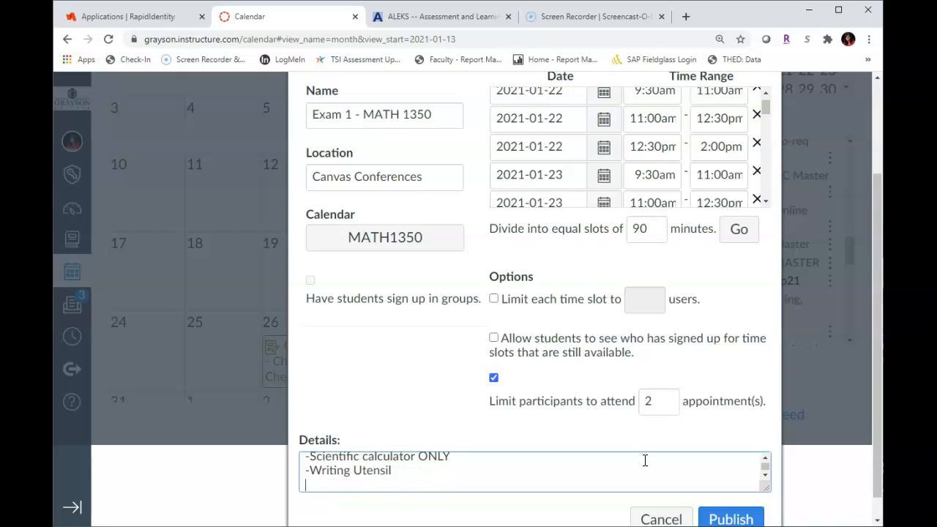
{"action": "type", "text": "-Cleared work"}
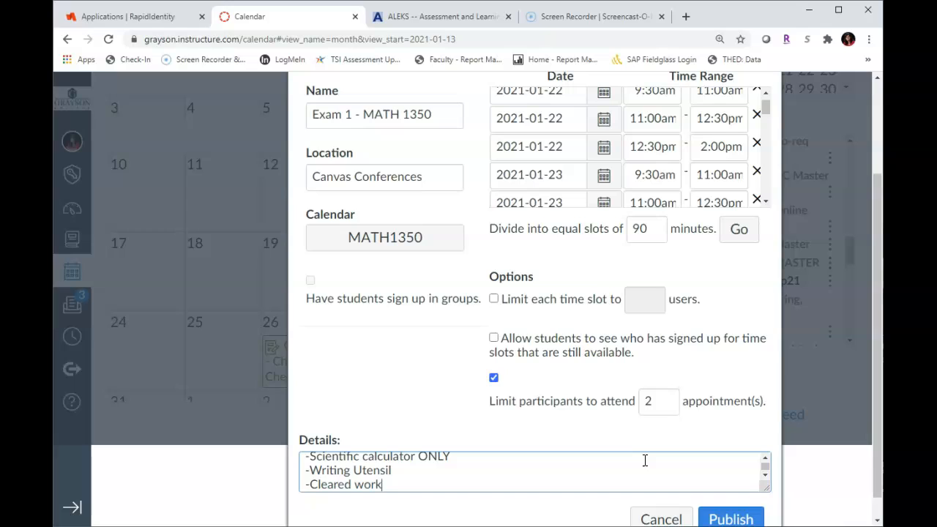
{"action": "type", "text": "space"}
Check the entered details and publish the Exam 1 - MATH 1350 appointment group.
{"action": "scroll", "coordinate": [642, 463], "scroll_direction": "up", "scroll_amount": 5}
{"action": "scroll", "coordinate": [642, 463], "scroll_direction": "down", "scroll_amount": 5}
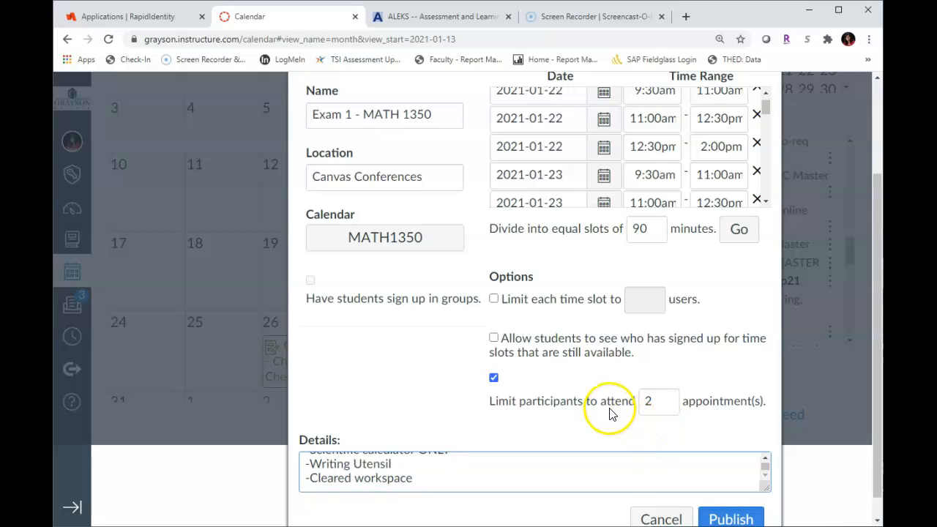
{"action": "scroll", "coordinate": [399, 387], "scroll_direction": "down", "scroll_amount": 1}
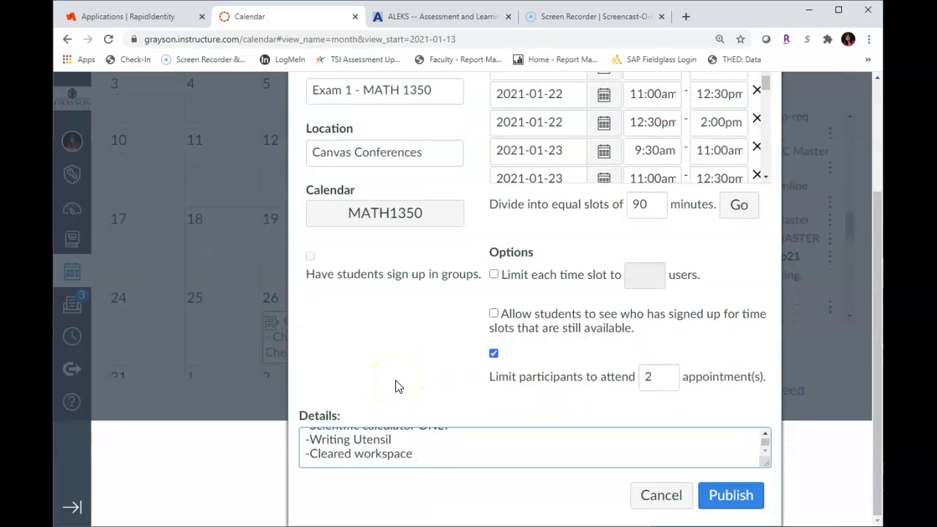
{"action": "scroll", "coordinate": [427, 443], "scroll_direction": "up", "scroll_amount": 5}
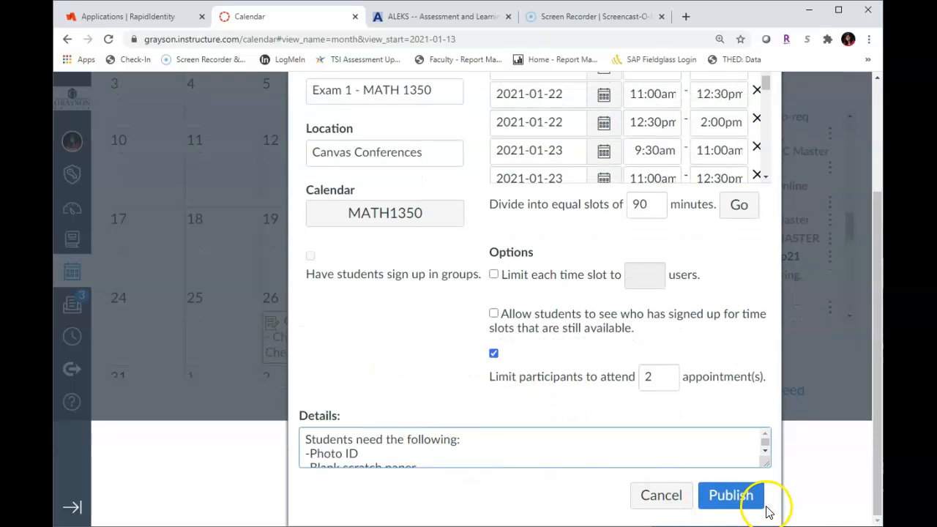
{"action": "left_click", "coordinate": [732, 498]}
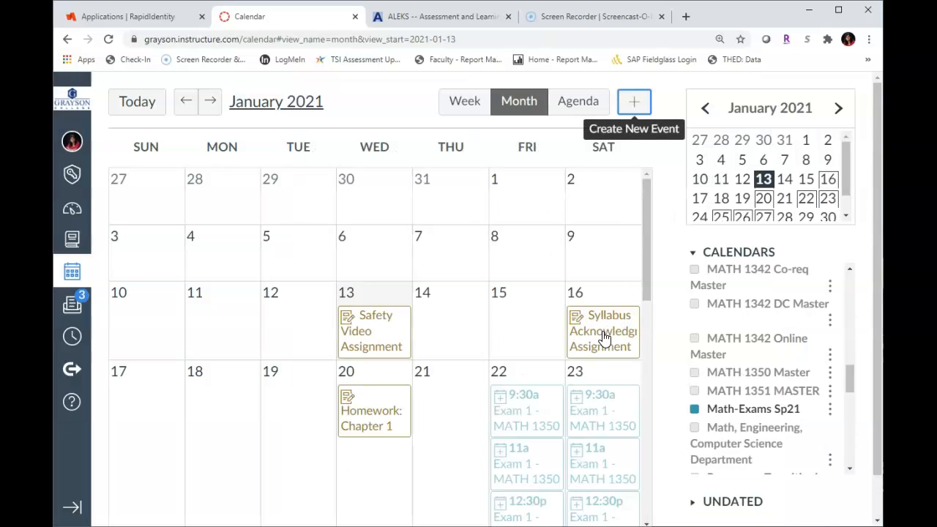
Review the published Exam 1 - MATH 1350 appointment slots on the January 2021 calendar from January 22 through 27.
{"action": "scroll", "coordinate": [615, 331], "scroll_direction": "down", "scroll_amount": 2}
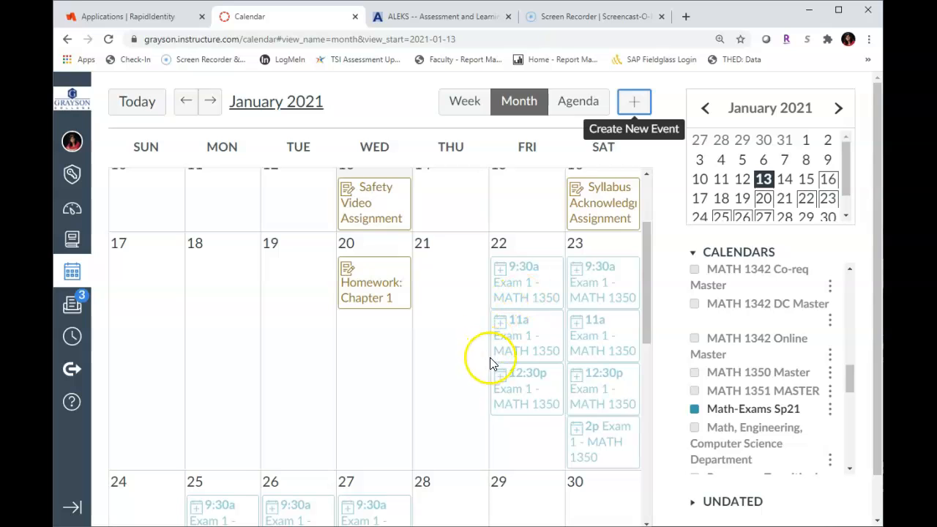
{"action": "scroll", "coordinate": [596, 386], "scroll_direction": "down", "scroll_amount": 1}
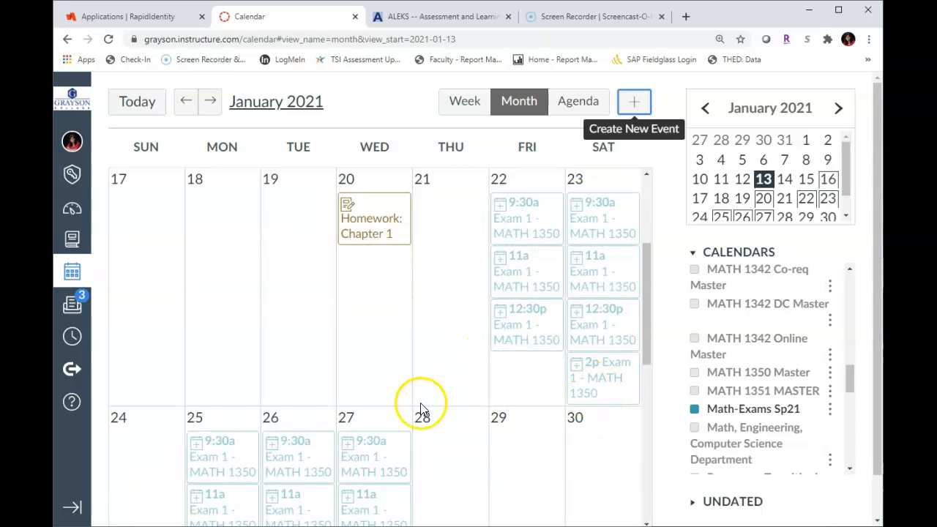
{"action": "scroll", "coordinate": [423, 408], "scroll_direction": "down", "scroll_amount": 2}
{"action": "scroll", "coordinate": [410, 381], "scroll_direction": "down", "scroll_amount": 2}
{"action": "scroll", "coordinate": [394, 352], "scroll_direction": "down", "scroll_amount": 2}
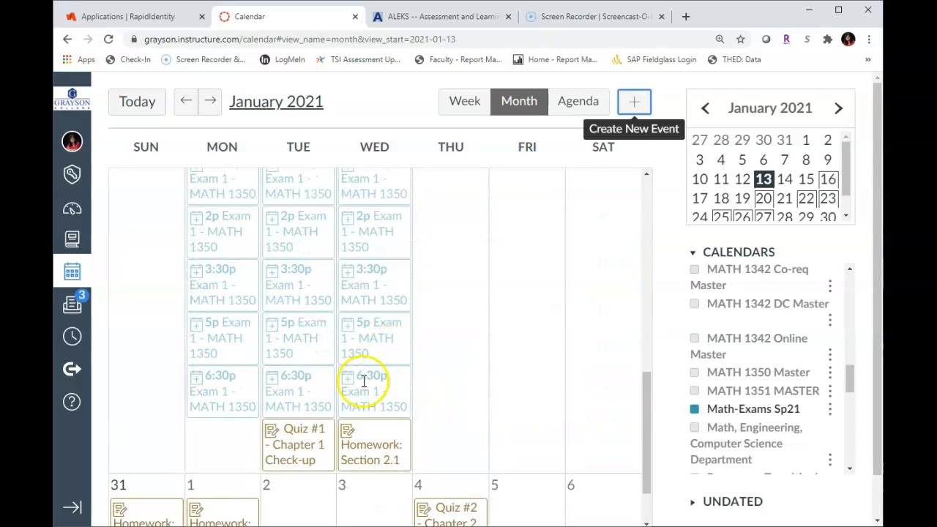
{"action": "scroll", "coordinate": [352, 381], "scroll_direction": "down", "scroll_amount": 1}
{"action": "scroll", "coordinate": [334, 376], "scroll_direction": "up", "scroll_amount": 3}
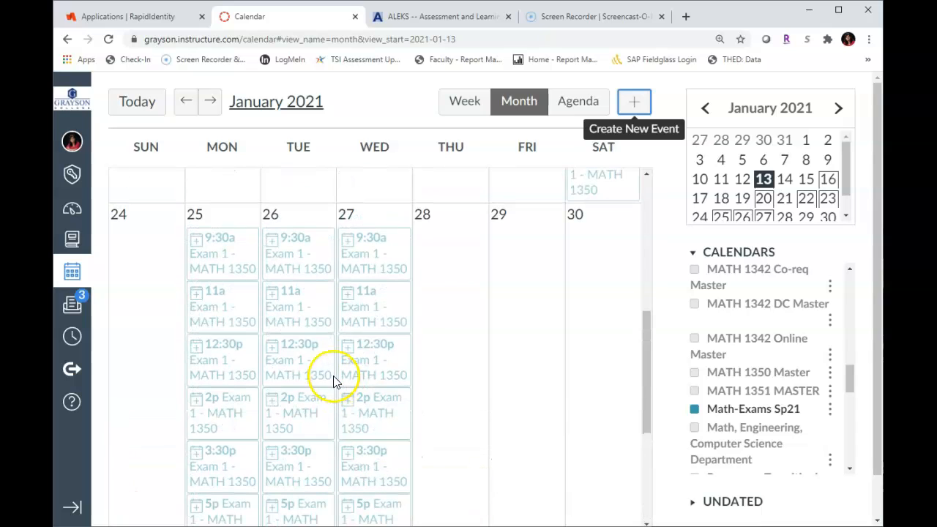